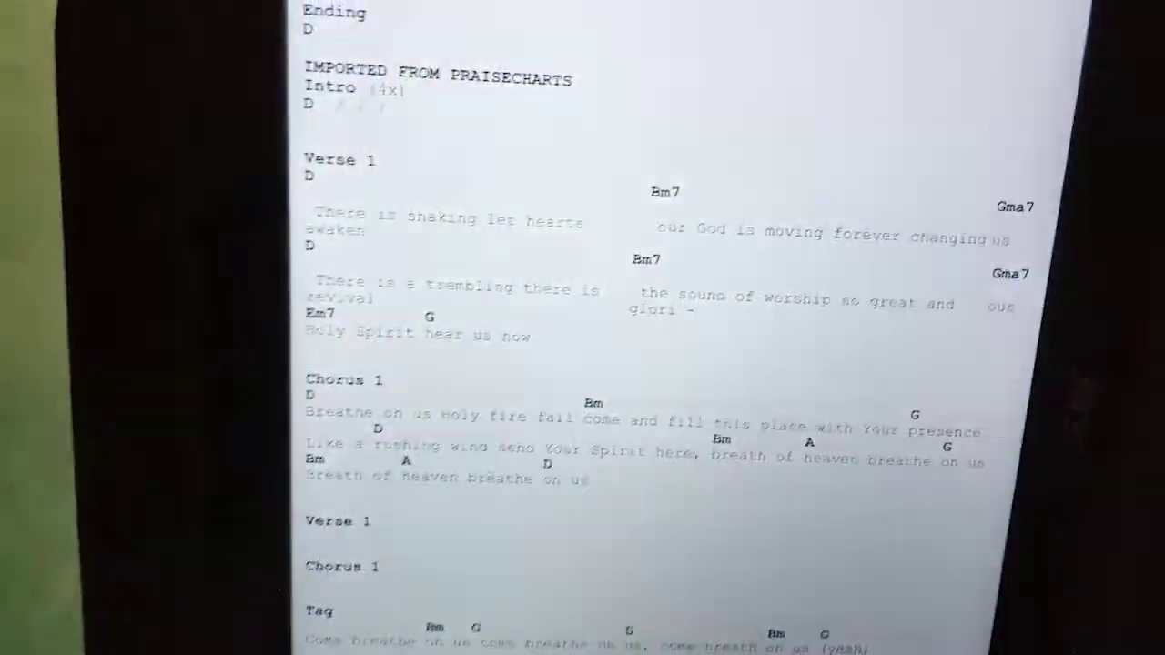
Step: Page through the chord chart, then open the Worship Team Practice plan for March 10, 2019
{"action": "key", "text": "Page_Down"}
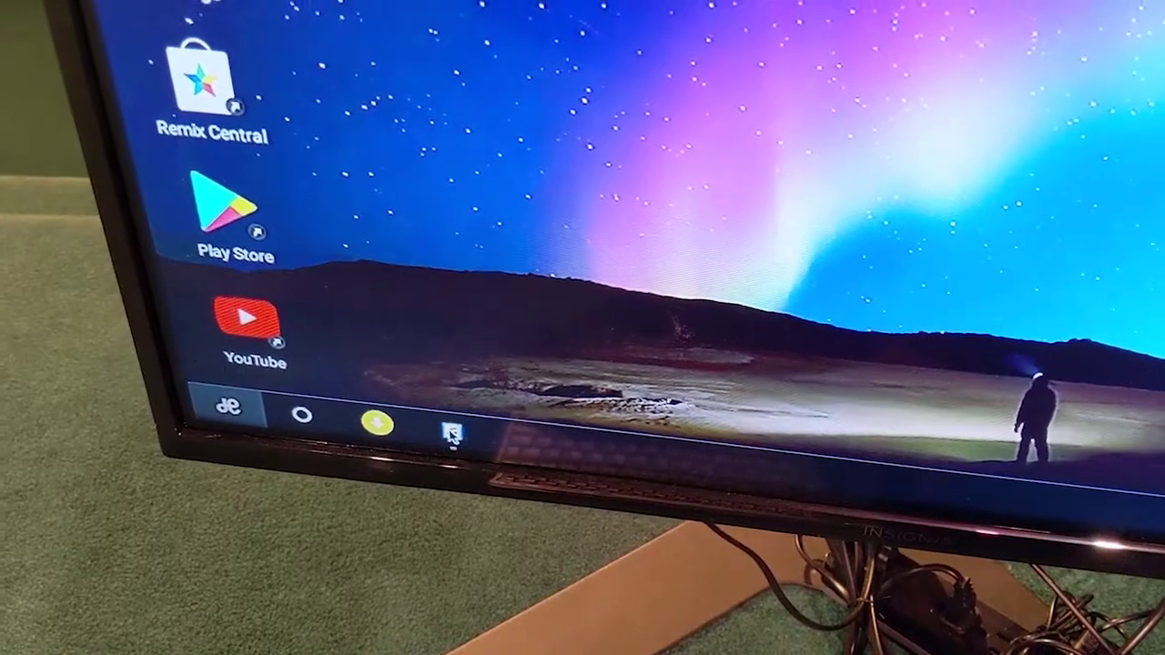
{"action": "left_click", "coordinate": [453, 435]}
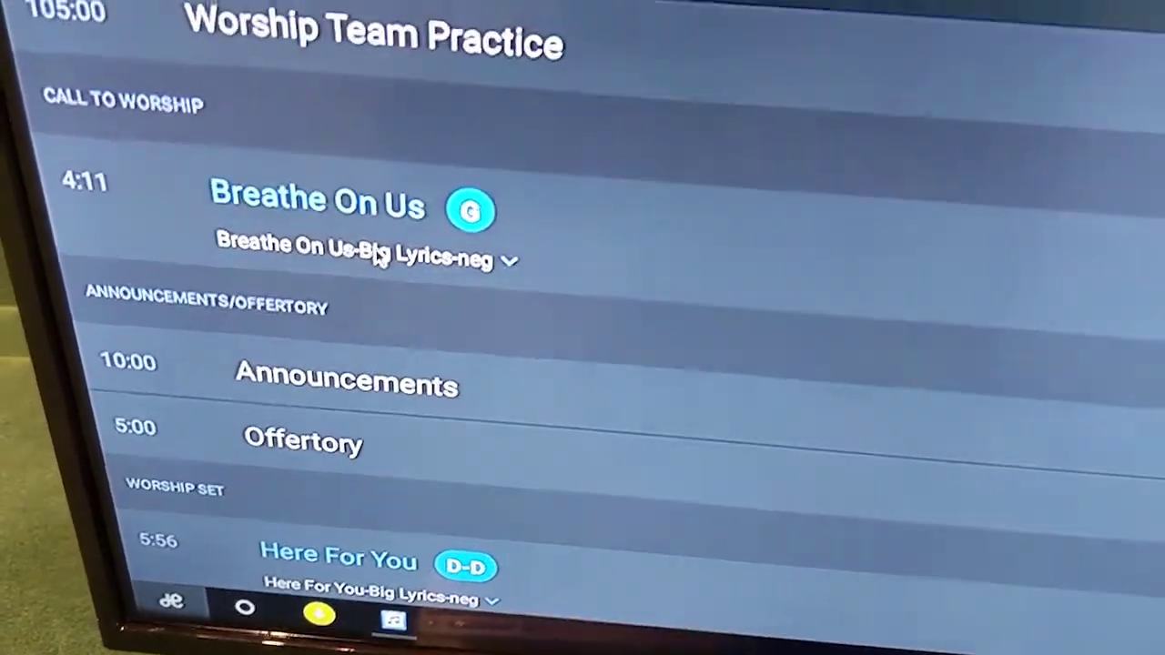
Step: List the files attached to Breathe On Us, including its Big Lyrics-neg file
{"action": "left_click", "coordinate": [387, 196]}
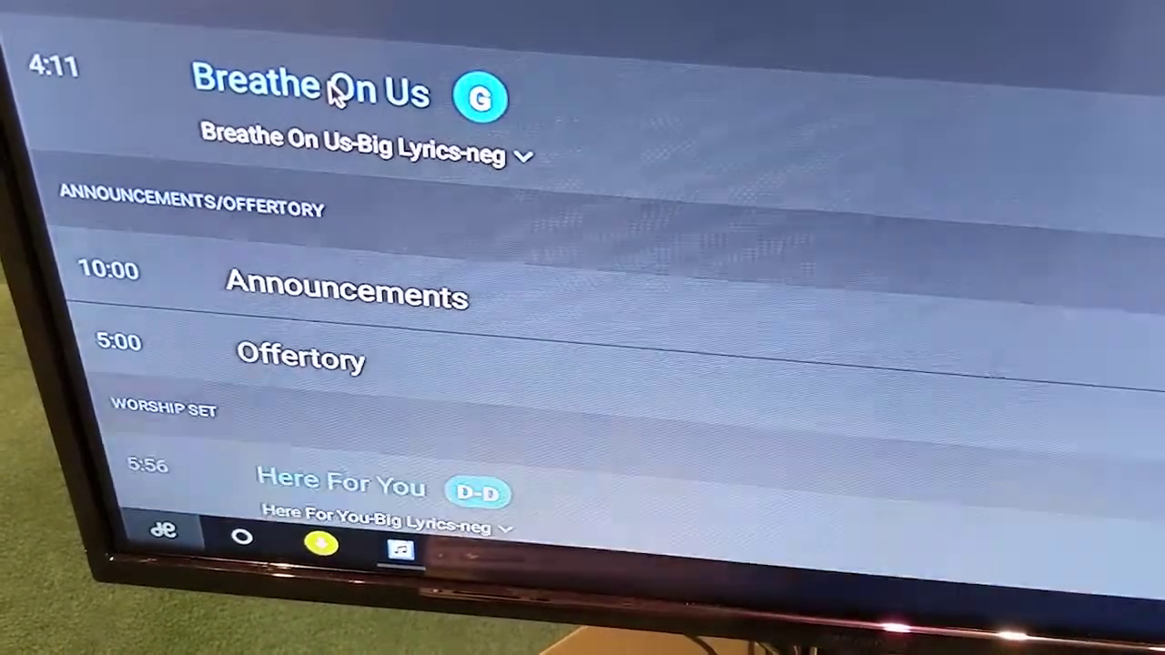
Step: Open the Breathe On Us lyrics full screen from the song title
{"action": "left_click", "coordinate": [335, 91]}
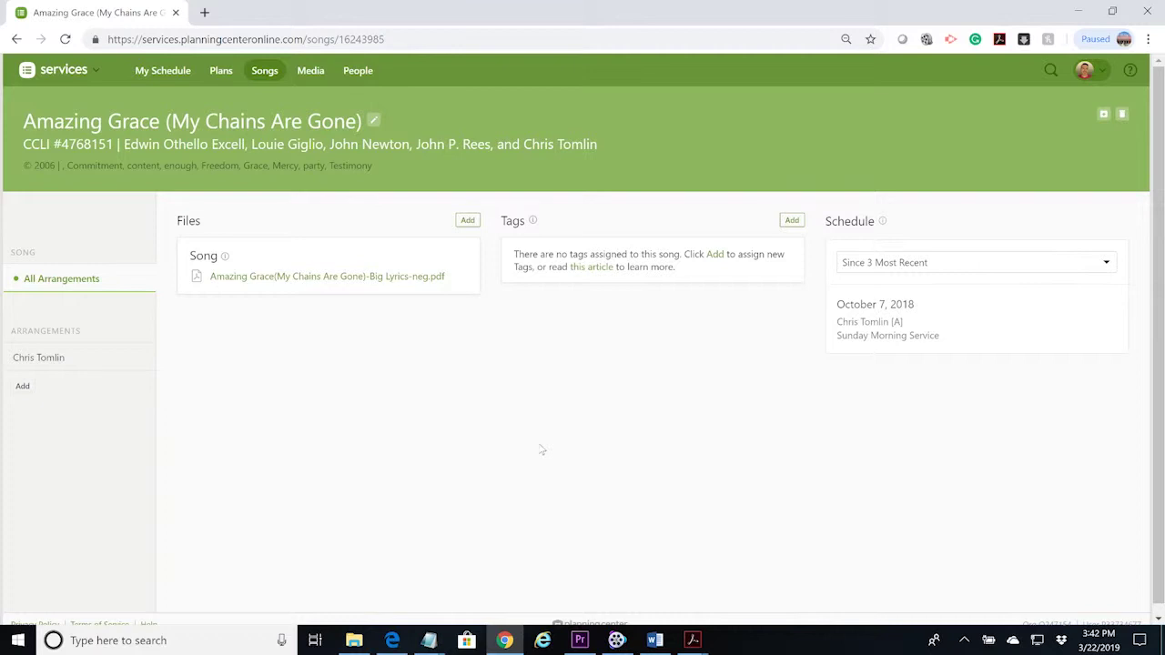
Step: Open Amazing Grace's Chris Tomlin arrangement from the left sidebar
{"action": "left_click", "coordinate": [32, 359]}
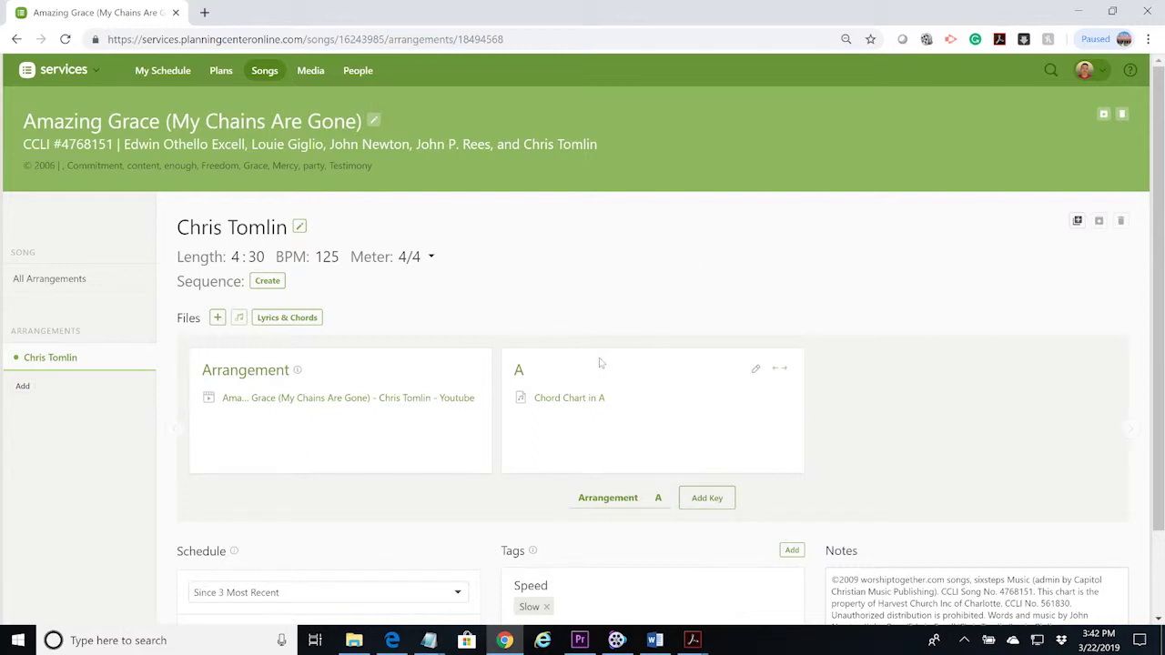
{"action": "mouse_move", "coordinate": [652, 410]}
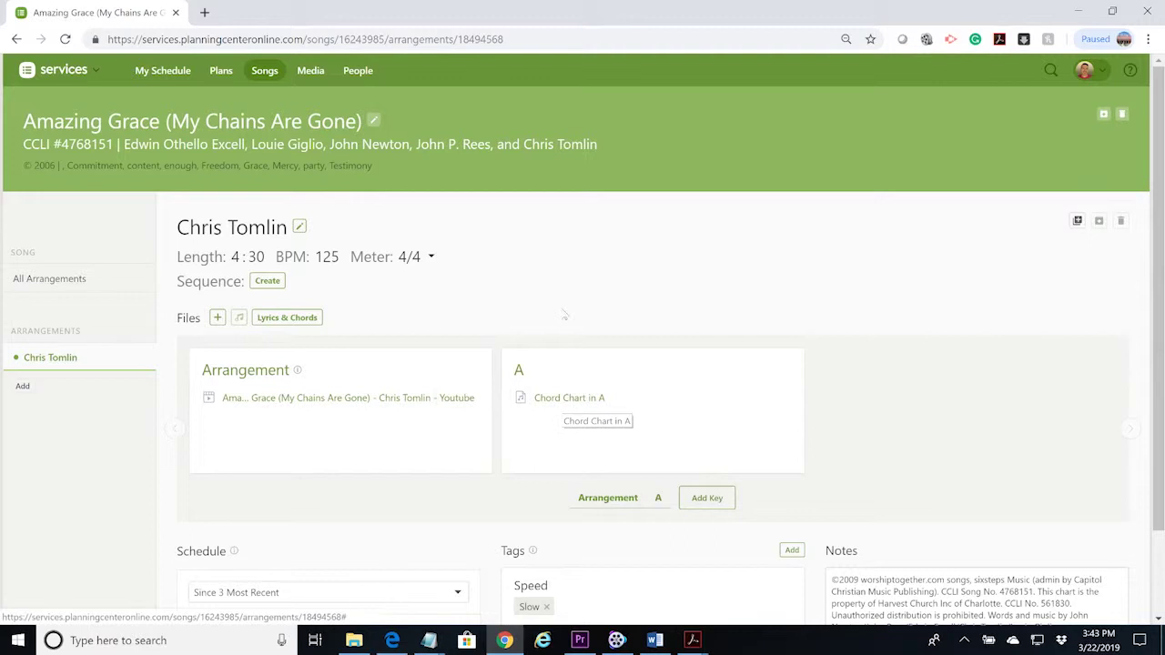
{"action": "mouse_move", "coordinate": [569, 398]}
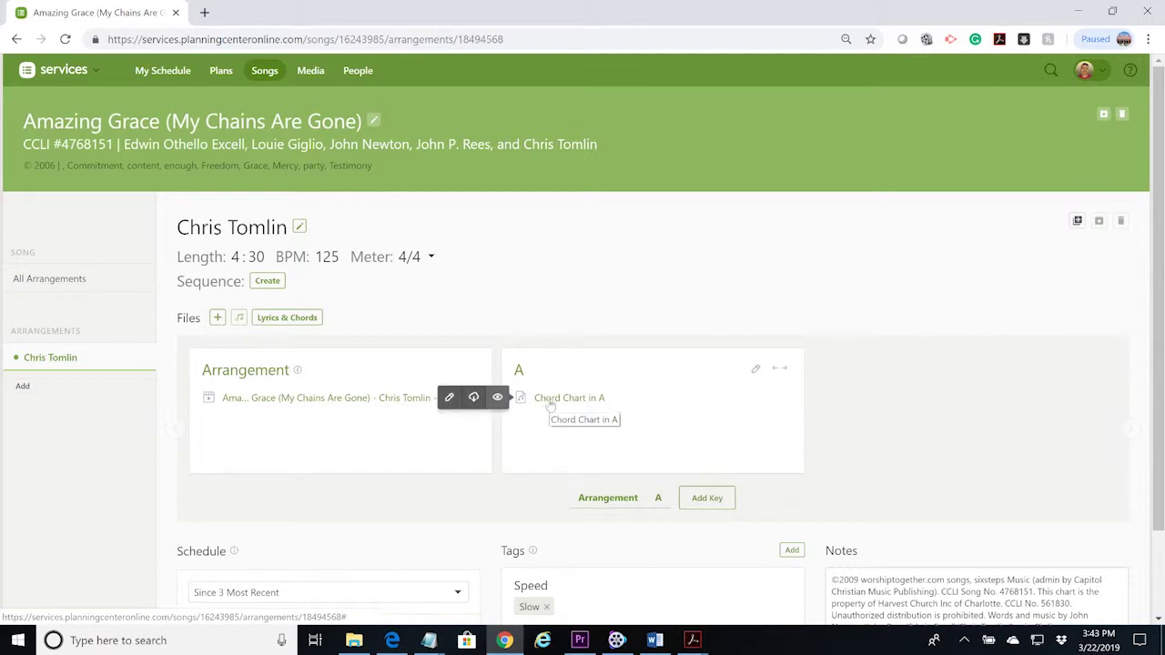
{"action": "left_click", "coordinate": [449, 398]}
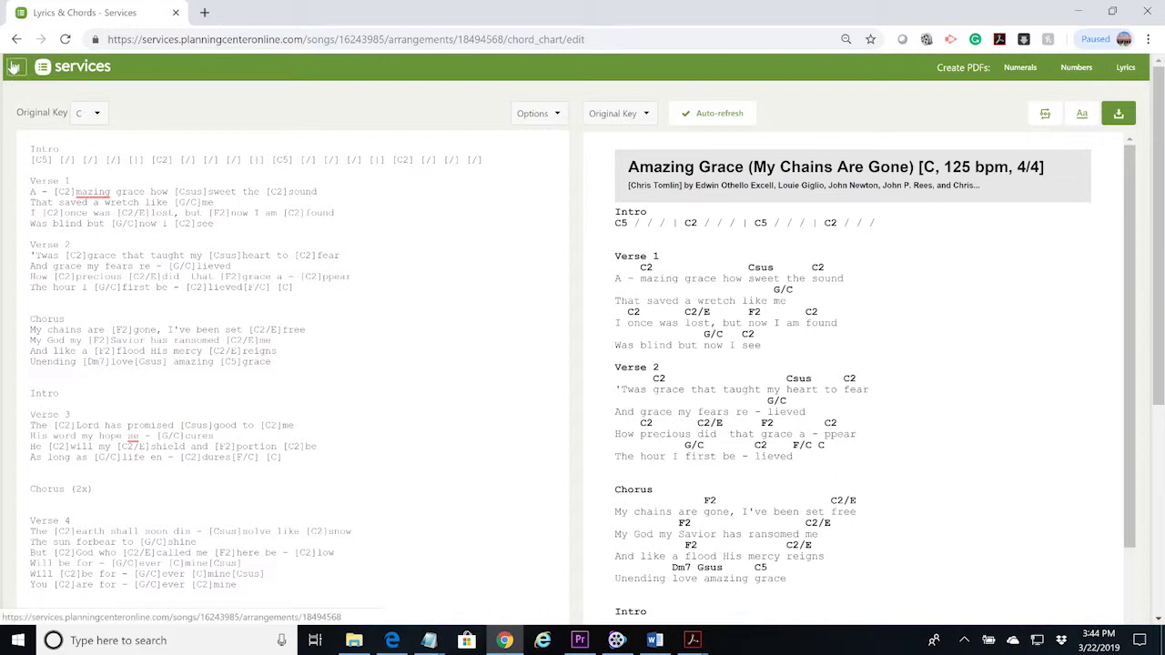
{"action": "left_click", "coordinate": [14, 69]}
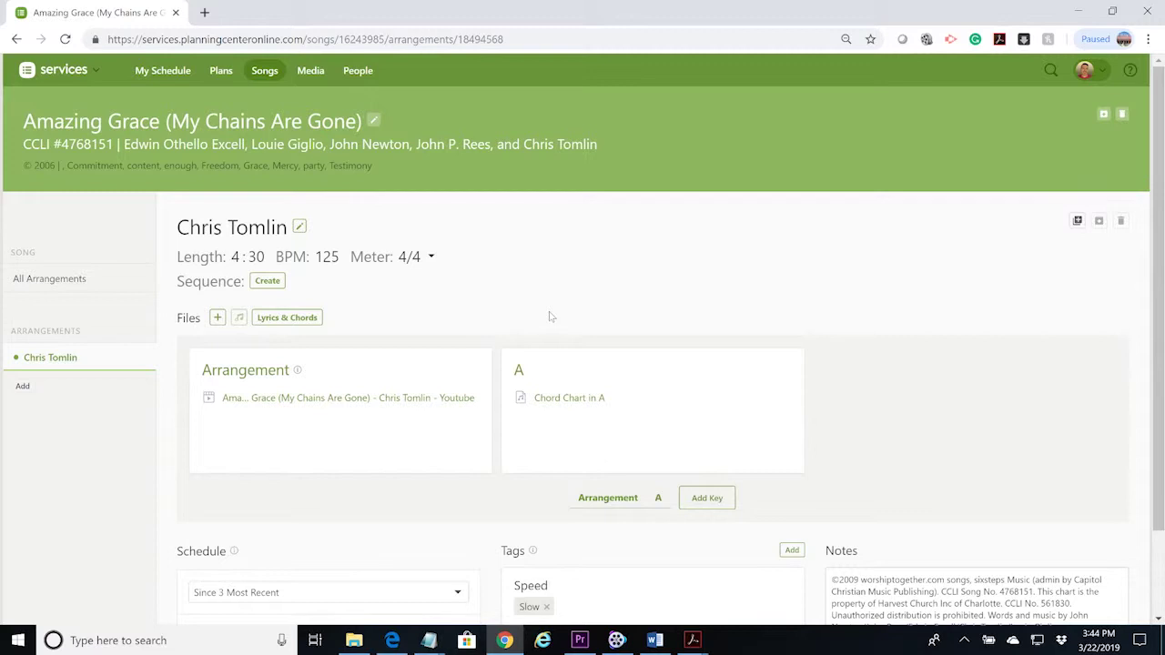
Step: Return to the All Arrangements overview and bring up the Amazing Grace lyrics Notepad file
{"action": "left_click", "coordinate": [43, 283]}
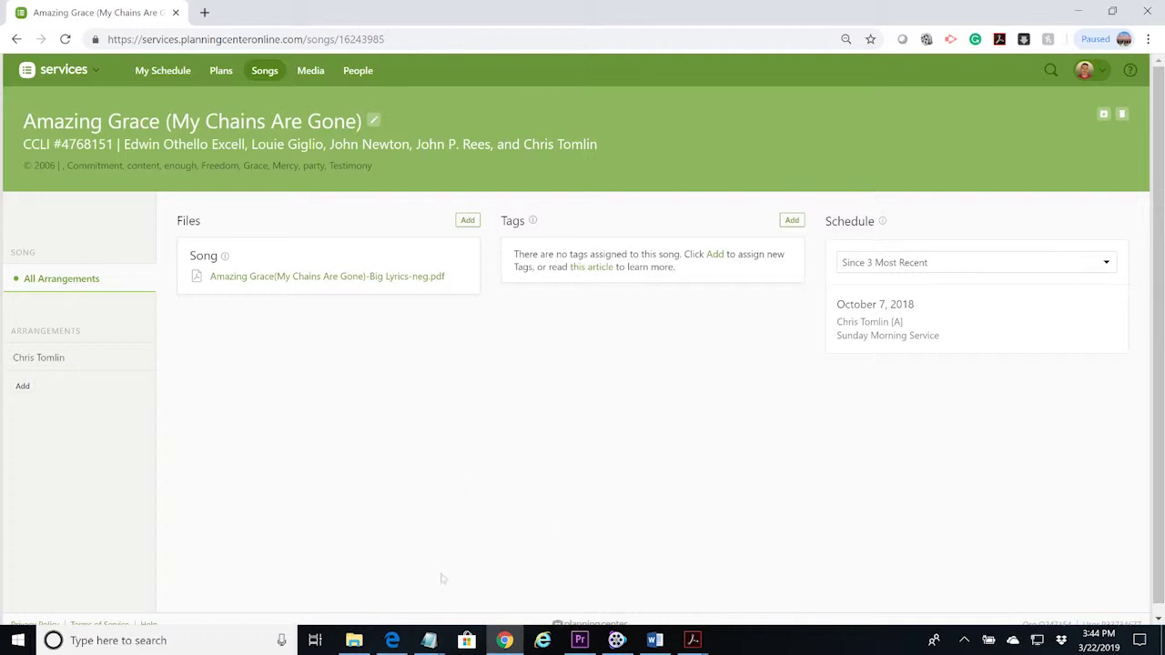
{"action": "left_click", "coordinate": [427, 642]}
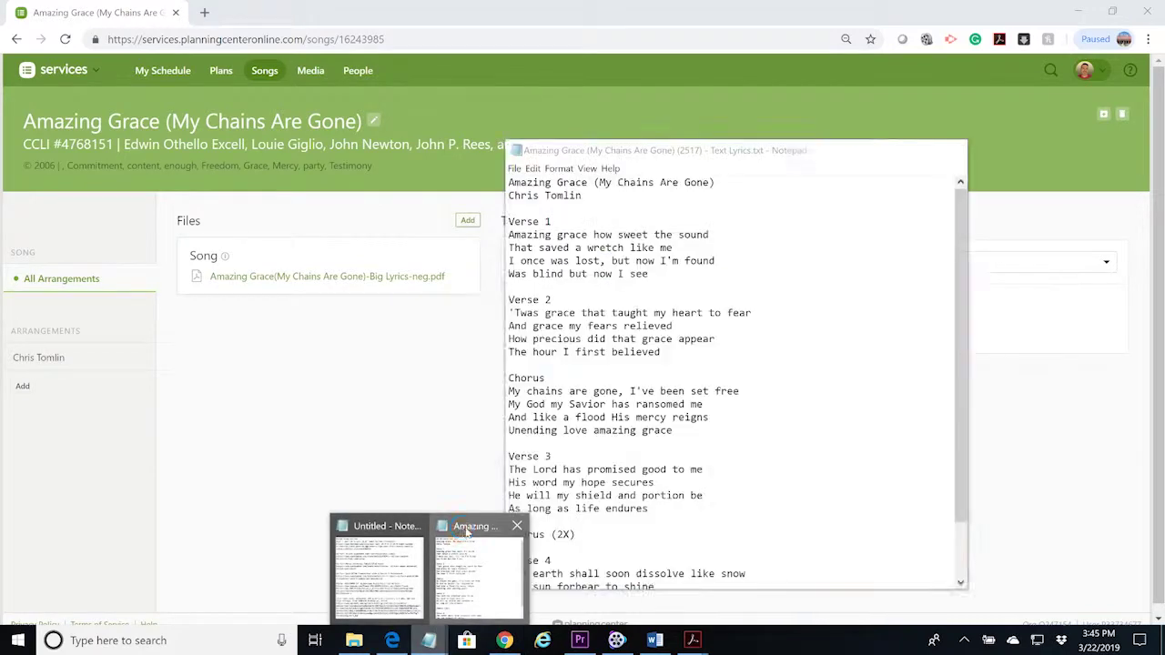
{"action": "left_click", "coordinate": [479, 565]}
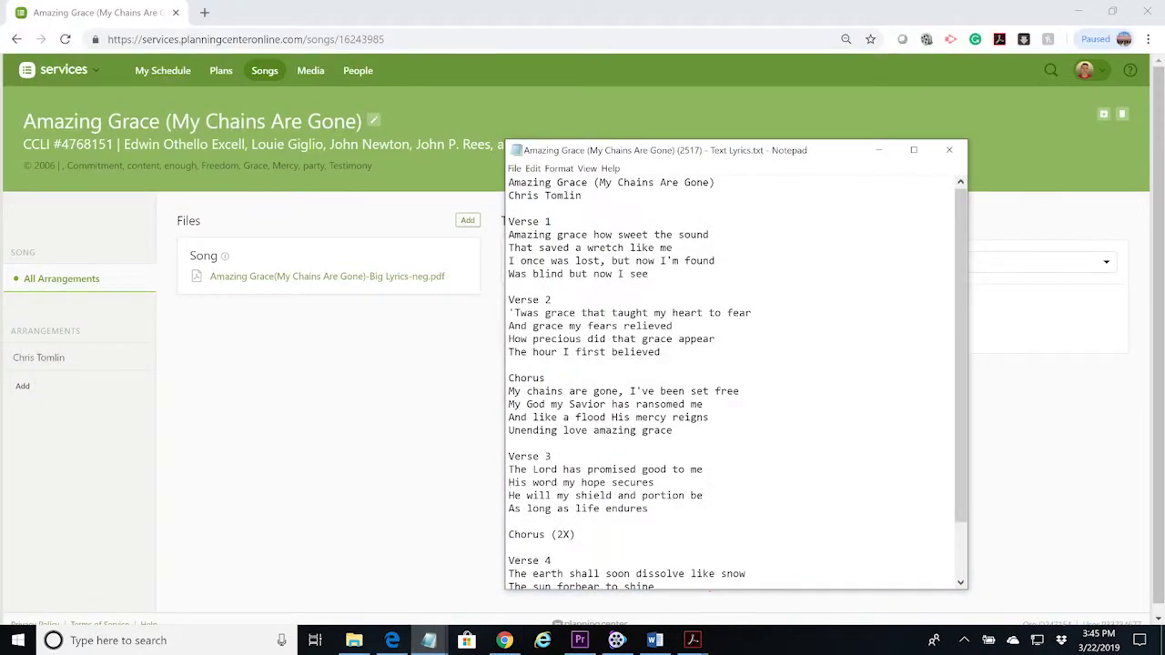
{"action": "mouse_move", "coordinate": [958, 228]}
{"action": "left_mouse_down"}
{"action": "mouse_move", "coordinate": [955, 293]}
{"action": "mouse_move", "coordinate": [960, 218]}
{"action": "left_mouse_up"}
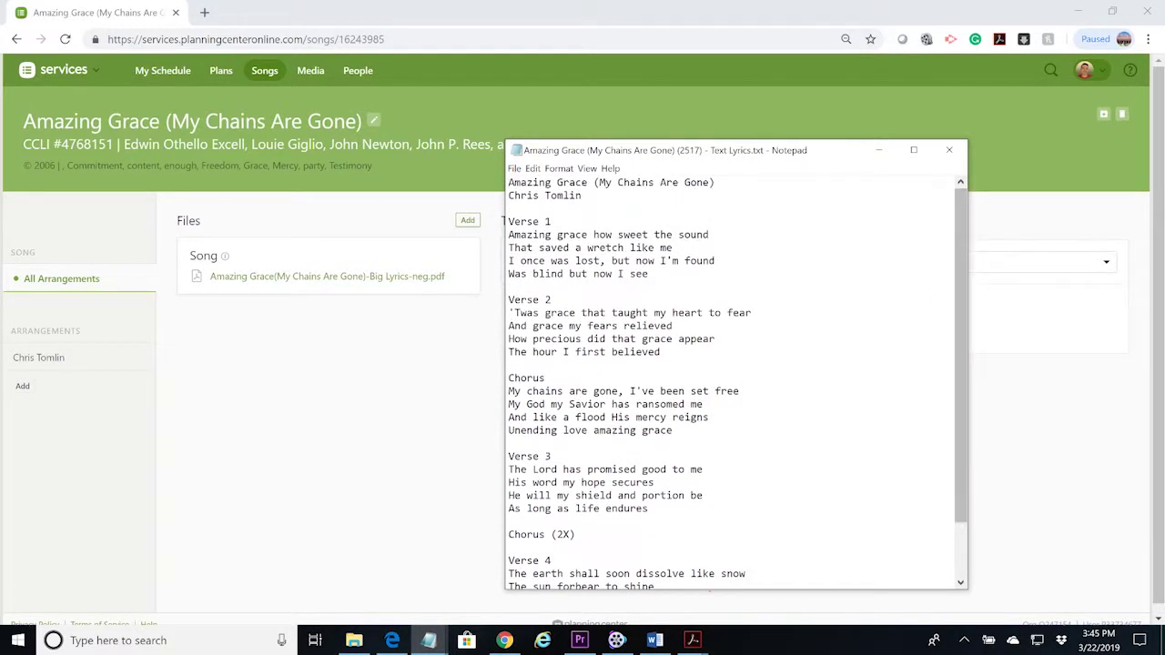
{"action": "left_click_drag", "start_coordinate": [964, 332], "coordinate": [976, 347]}
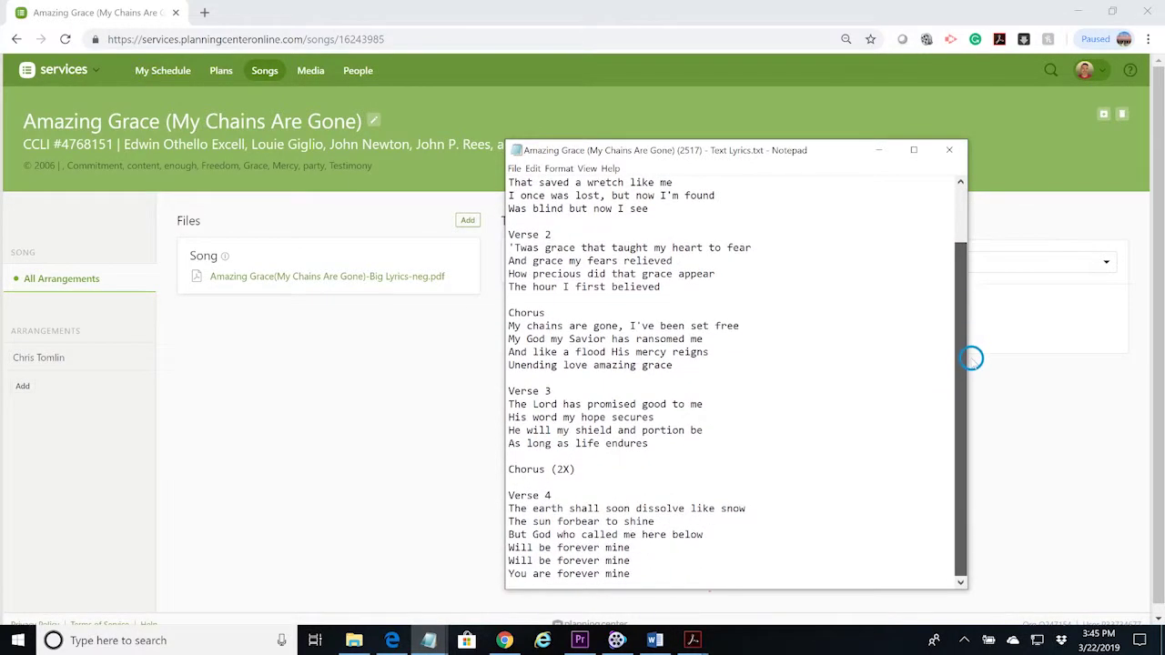
{"action": "mouse_move", "coordinate": [975, 347]}
{"action": "left_mouse_down"}
{"action": "mouse_move", "coordinate": [982, 284]}
{"action": "mouse_move", "coordinate": [962, 361]}
{"action": "mouse_move", "coordinate": [967, 273]}
{"action": "mouse_move", "coordinate": [957, 377]}
{"action": "mouse_move", "coordinate": [970, 266]}
{"action": "mouse_move", "coordinate": [972, 355]}
{"action": "left_mouse_up"}
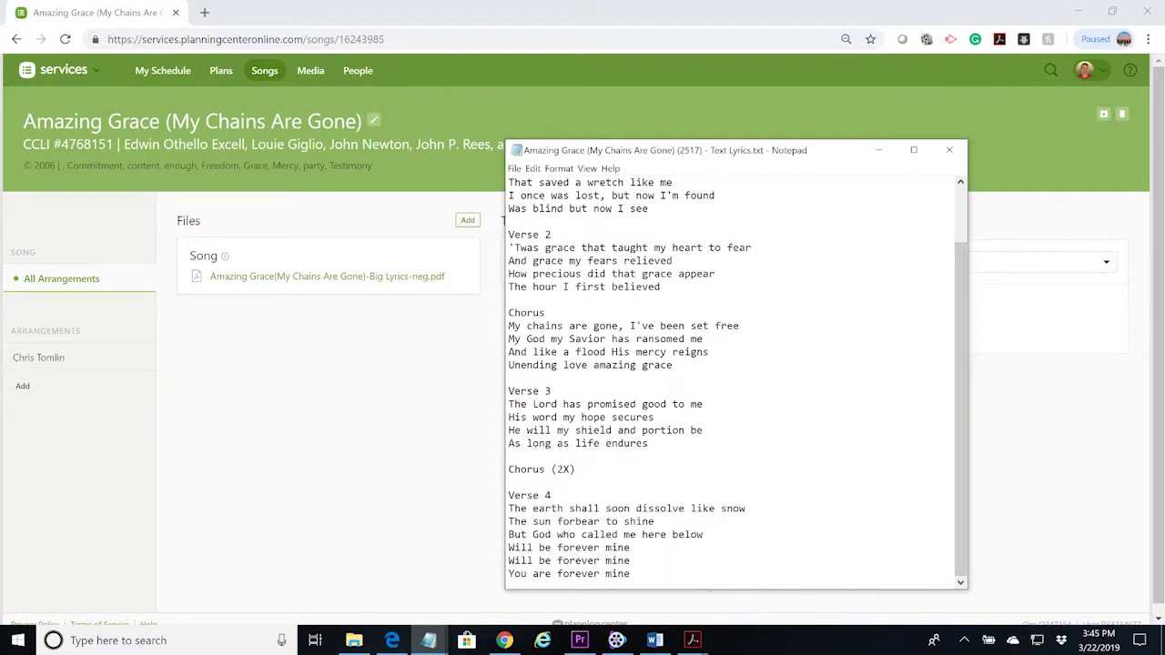
{"action": "left_click_drag", "start_coordinate": [959, 351], "coordinate": [960, 297]}
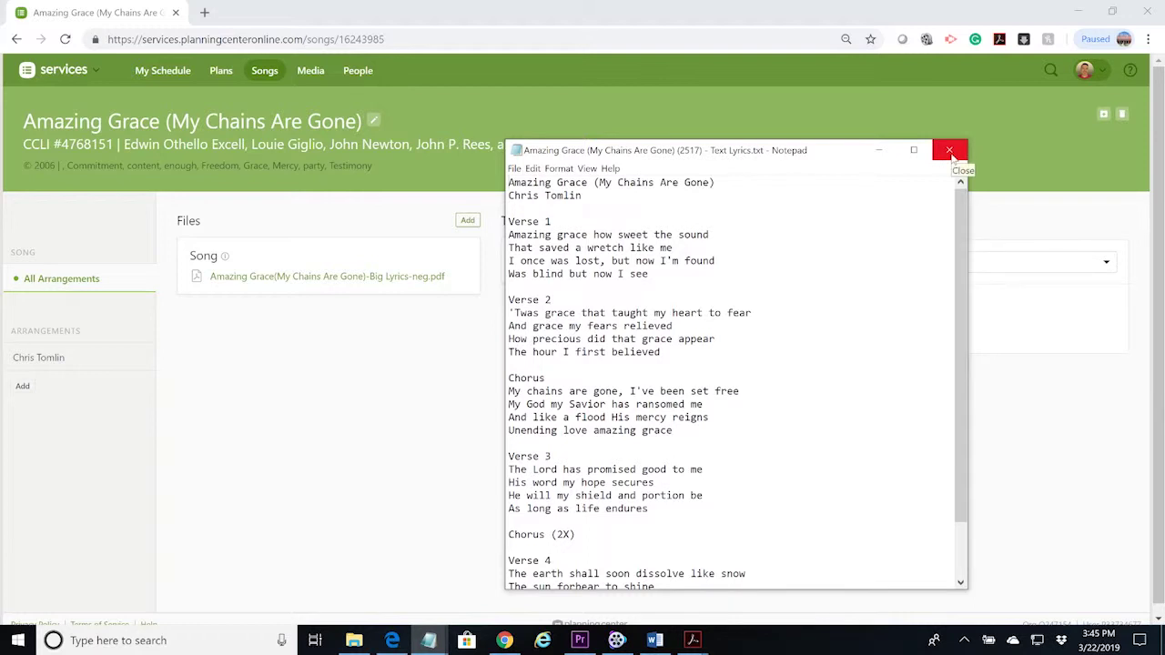
Step: Close the plain-text lyrics file and bring up the Amazing Grace Big Lyrics Word document
{"action": "left_click", "coordinate": [950, 151]}
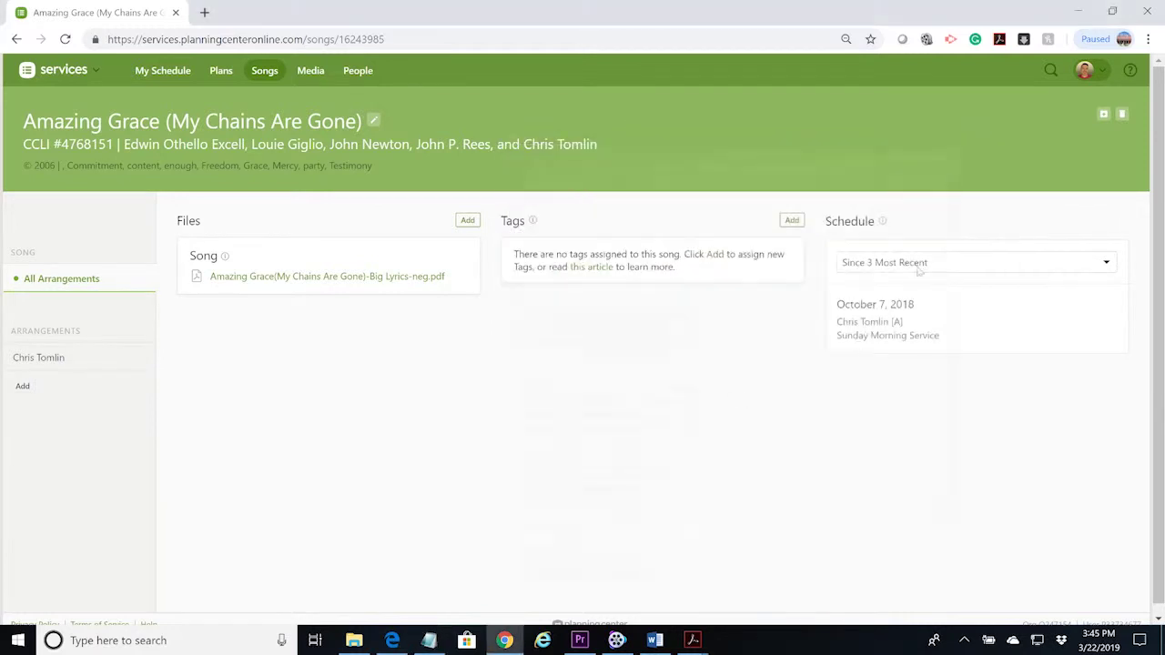
{"action": "left_click", "coordinate": [655, 641]}
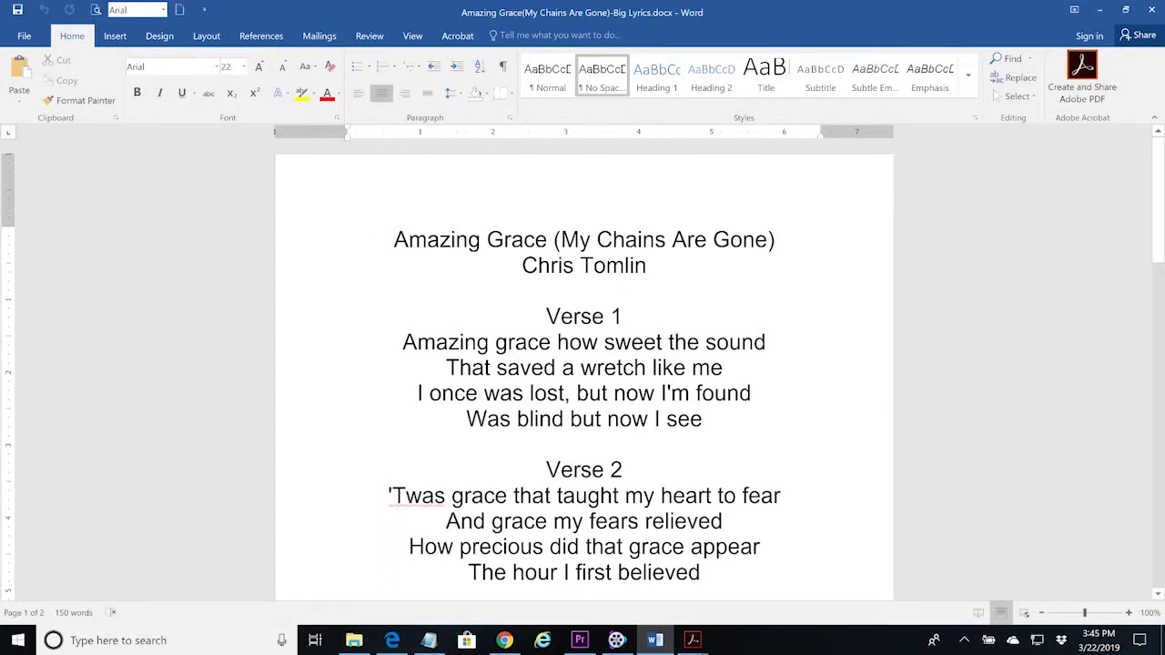
{"action": "scroll", "coordinate": [584, 364], "scroll_direction": "down", "scroll_amount": 3}
{"action": "scroll", "coordinate": [583, 364], "scroll_direction": "down", "scroll_amount": 3}
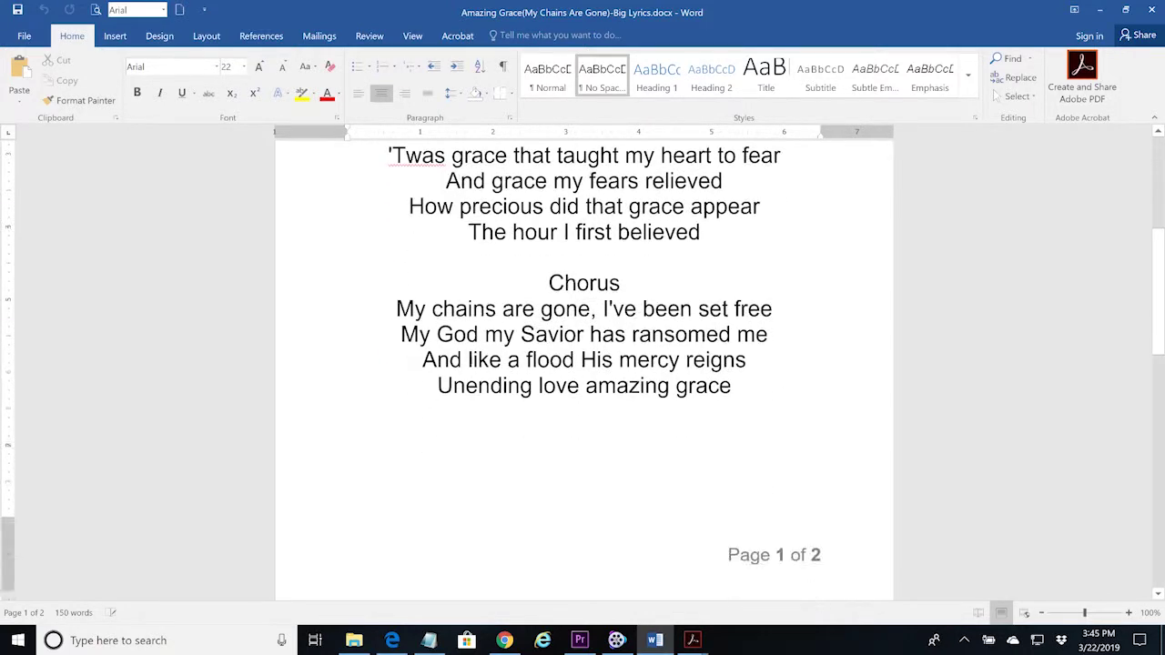
{"action": "scroll", "coordinate": [583, 364], "scroll_direction": "down", "scroll_amount": 2}
{"action": "scroll", "coordinate": [584, 364], "scroll_direction": "up", "scroll_amount": 3}
{"action": "scroll", "coordinate": [584, 364], "scroll_direction": "up", "scroll_amount": 4}
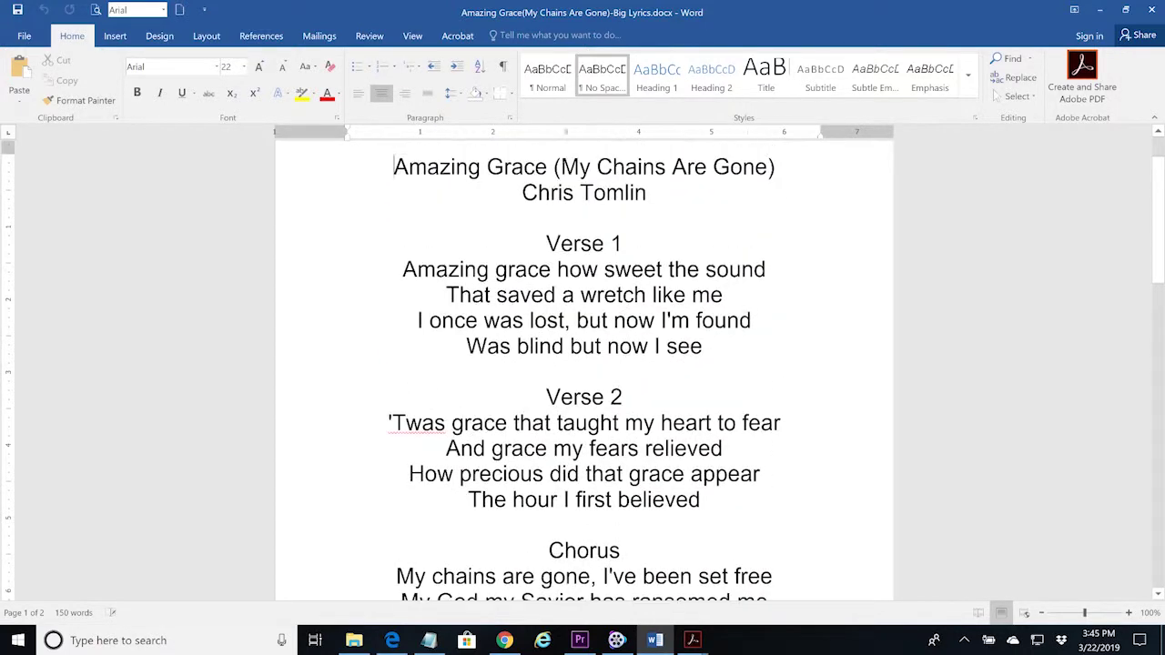
{"action": "scroll", "coordinate": [583, 365], "scroll_direction": "up", "scroll_amount": 2}
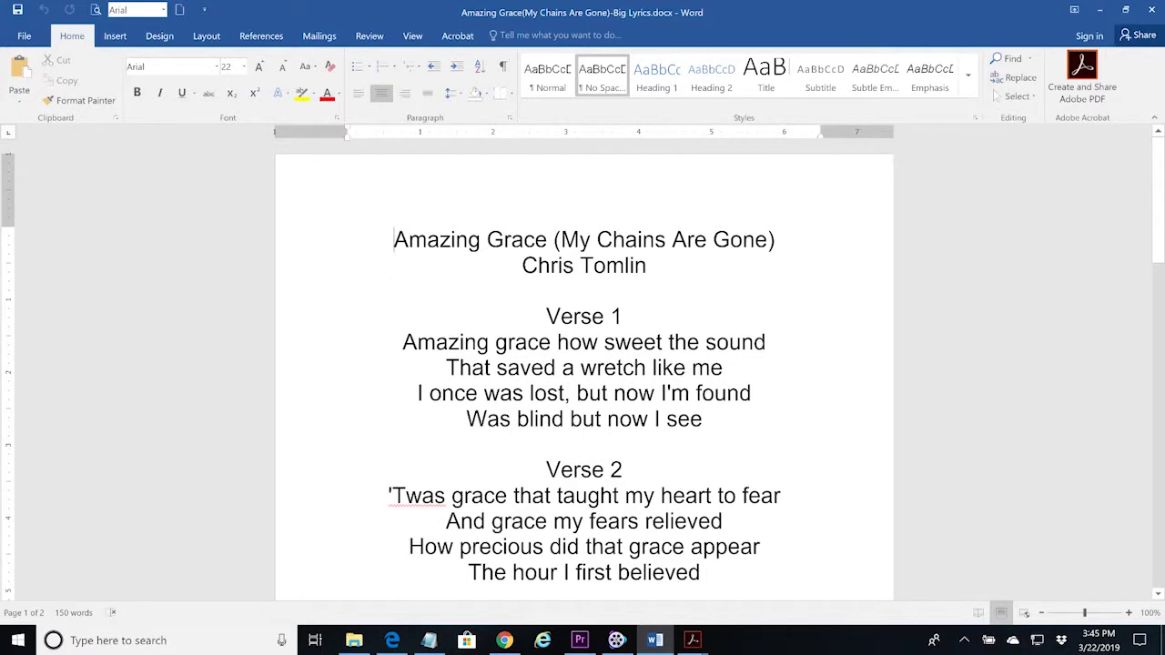
{"action": "scroll", "coordinate": [584, 364], "scroll_direction": "down", "scroll_amount": 1}
{"action": "scroll", "coordinate": [584, 364], "scroll_direction": "down", "scroll_amount": 5}
{"action": "scroll", "coordinate": [584, 365], "scroll_direction": "down", "scroll_amount": 3}
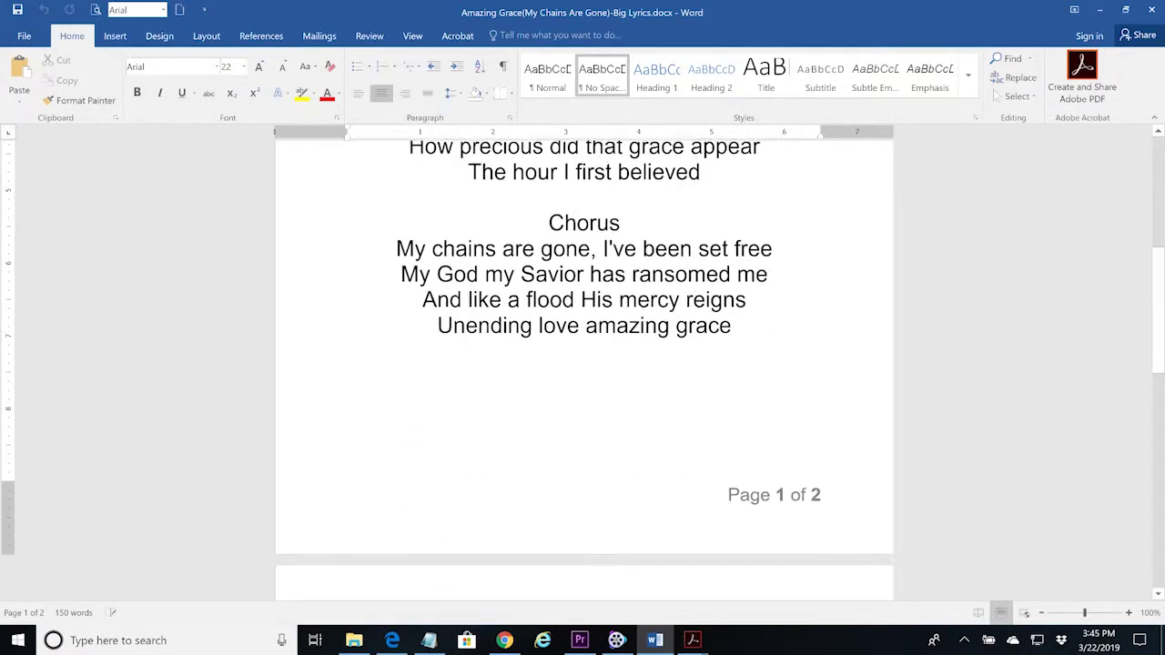
{"action": "scroll", "coordinate": [583, 364], "scroll_direction": "down", "scroll_amount": 3}
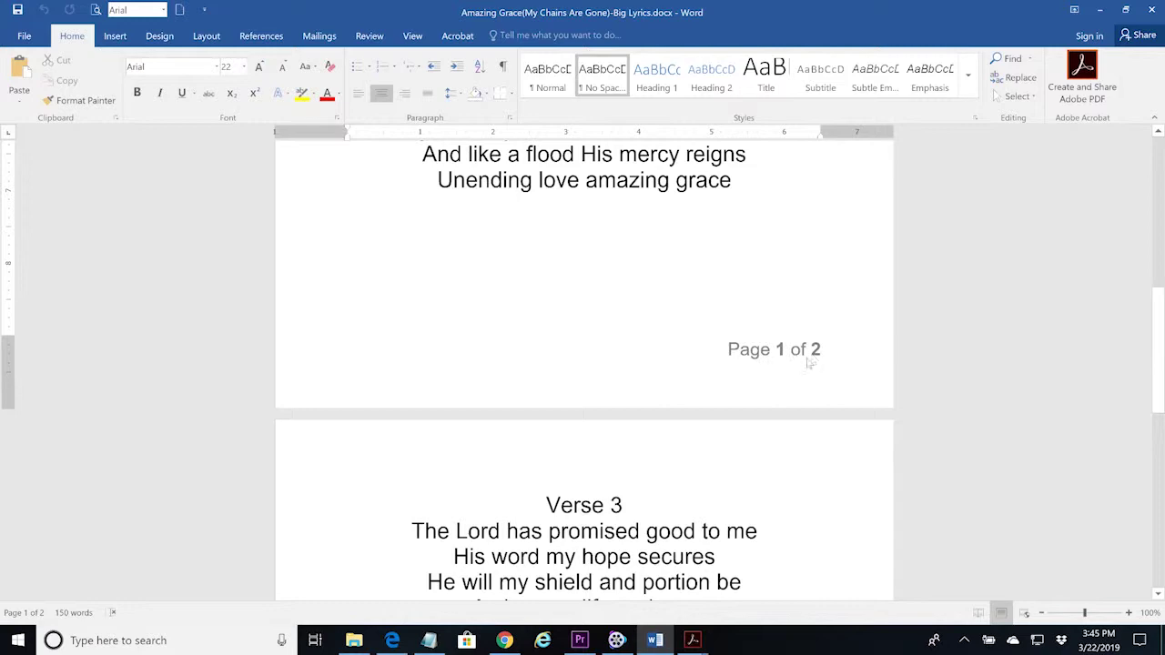
{"action": "scroll", "coordinate": [665, 376], "scroll_direction": "down", "scroll_amount": 1}
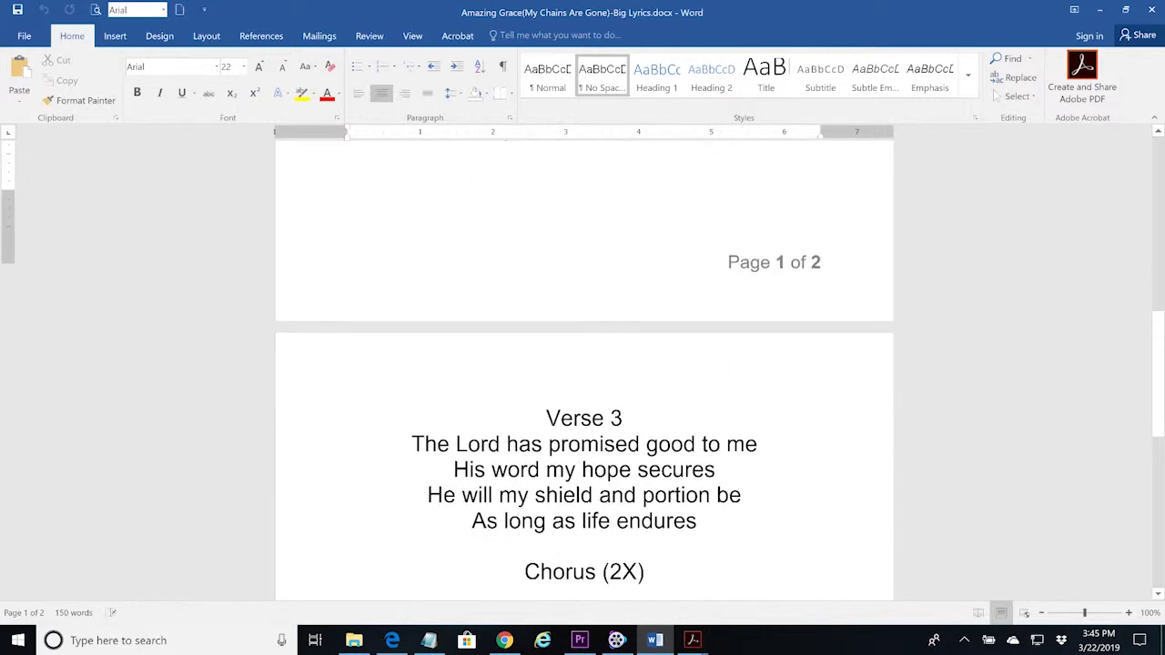
{"action": "scroll", "coordinate": [664, 376], "scroll_direction": "down", "scroll_amount": 1}
{"action": "scroll", "coordinate": [664, 376], "scroll_direction": "down", "scroll_amount": 1}
{"action": "scroll", "coordinate": [665, 375], "scroll_direction": "down", "scroll_amount": 1}
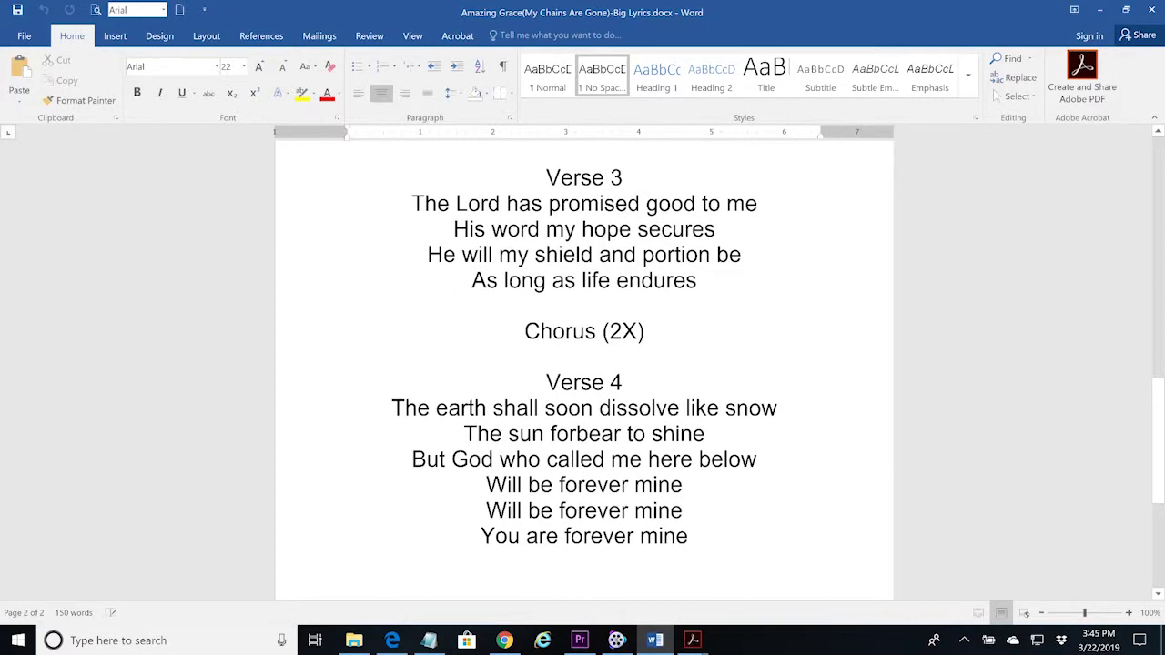
{"action": "scroll", "coordinate": [744, 203], "scroll_direction": "up", "scroll_amount": 2}
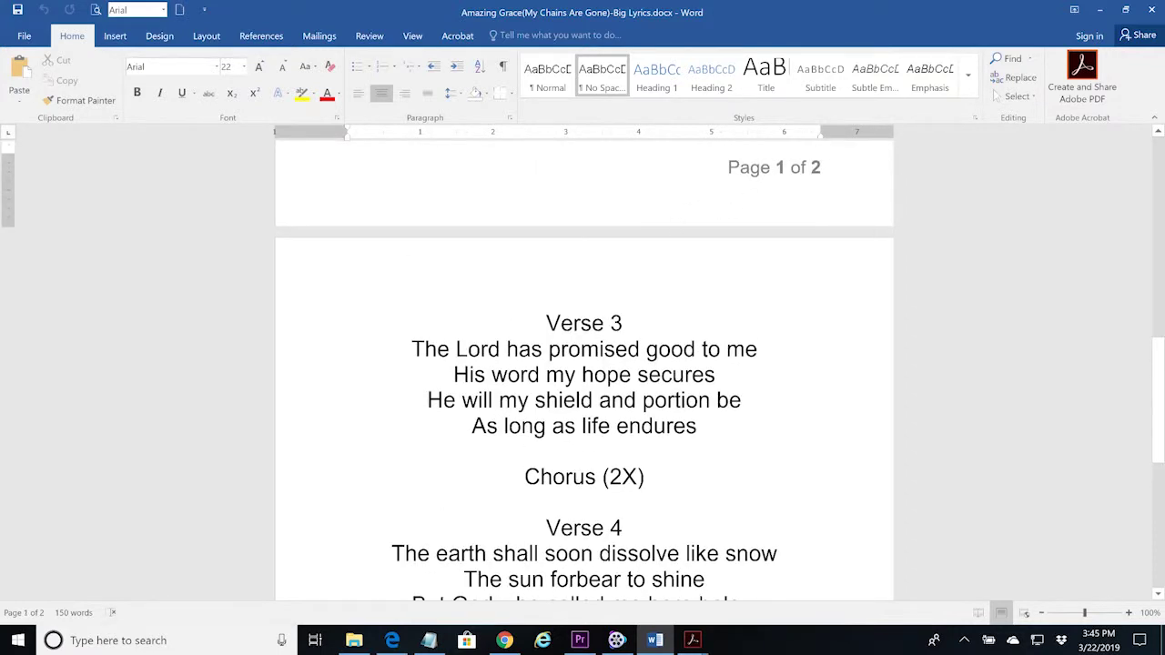
{"action": "scroll", "coordinate": [584, 364], "scroll_direction": "down", "scroll_amount": 2}
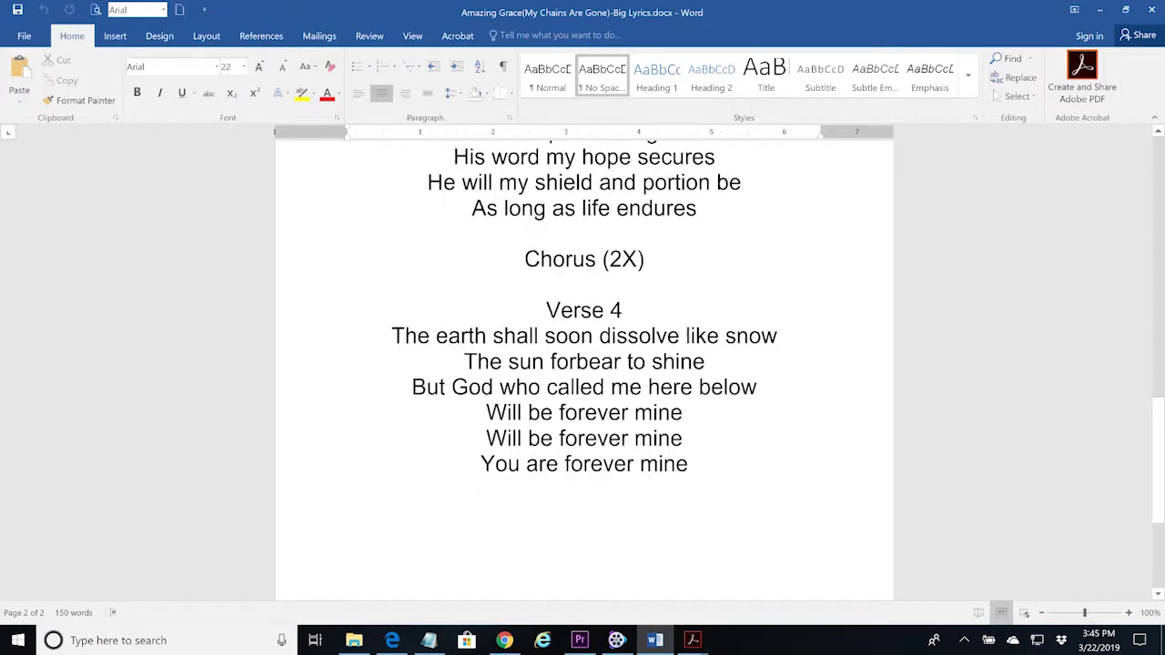
{"action": "scroll", "coordinate": [755, 298], "scroll_direction": "up", "scroll_amount": 3}
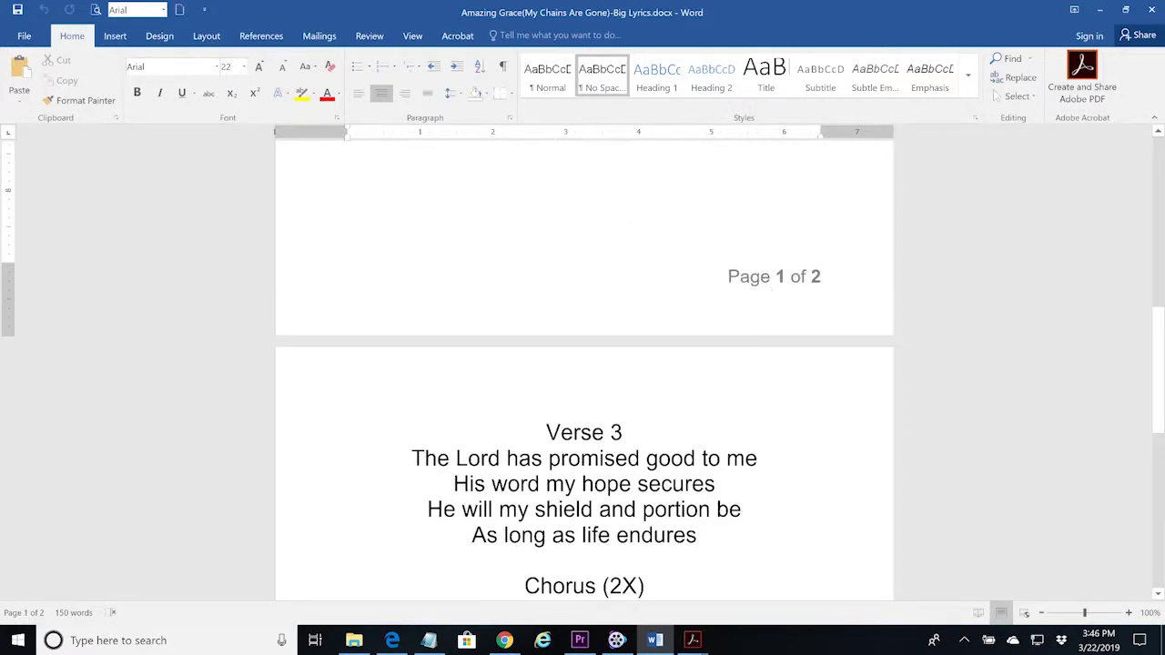
{"action": "scroll", "coordinate": [638, 588], "scroll_direction": "up", "scroll_amount": 1}
{"action": "scroll", "coordinate": [638, 588], "scroll_direction": "down", "scroll_amount": 5}
{"action": "scroll", "coordinate": [638, 588], "scroll_direction": "down", "scroll_amount": 3}
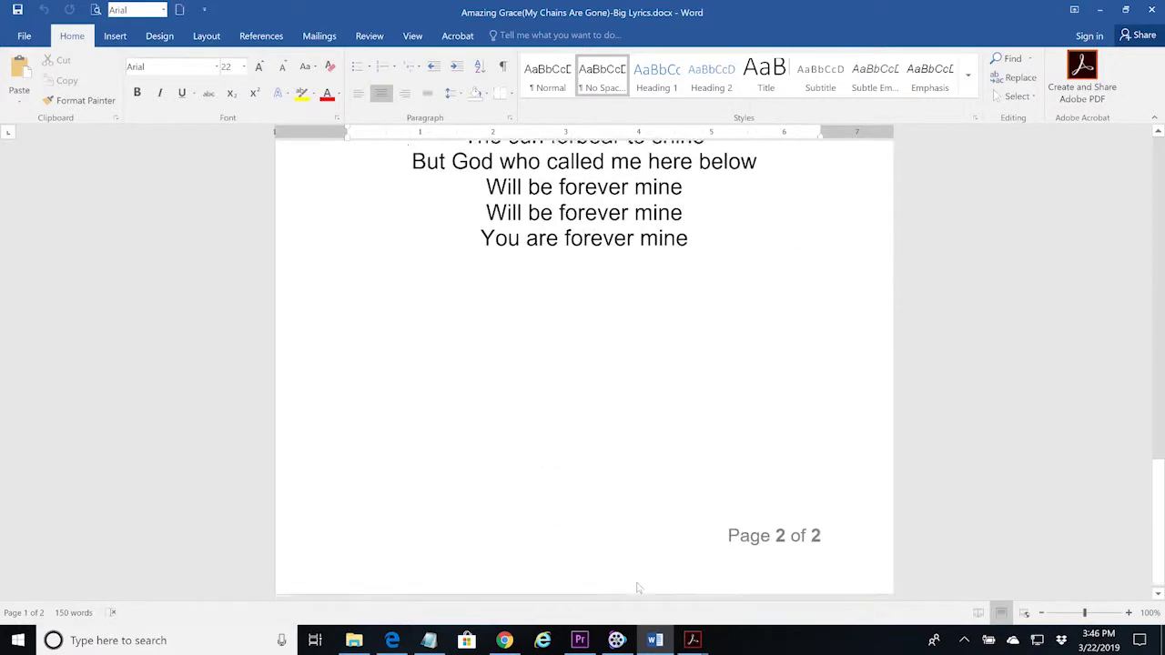
{"action": "scroll", "coordinate": [638, 588], "scroll_direction": "up", "scroll_amount": 4}
{"action": "scroll", "coordinate": [639, 588], "scroll_direction": "up", "scroll_amount": 4}
{"action": "scroll", "coordinate": [638, 588], "scroll_direction": "up", "scroll_amount": 3}
{"action": "scroll", "coordinate": [639, 588], "scroll_direction": "up", "scroll_amount": 2}
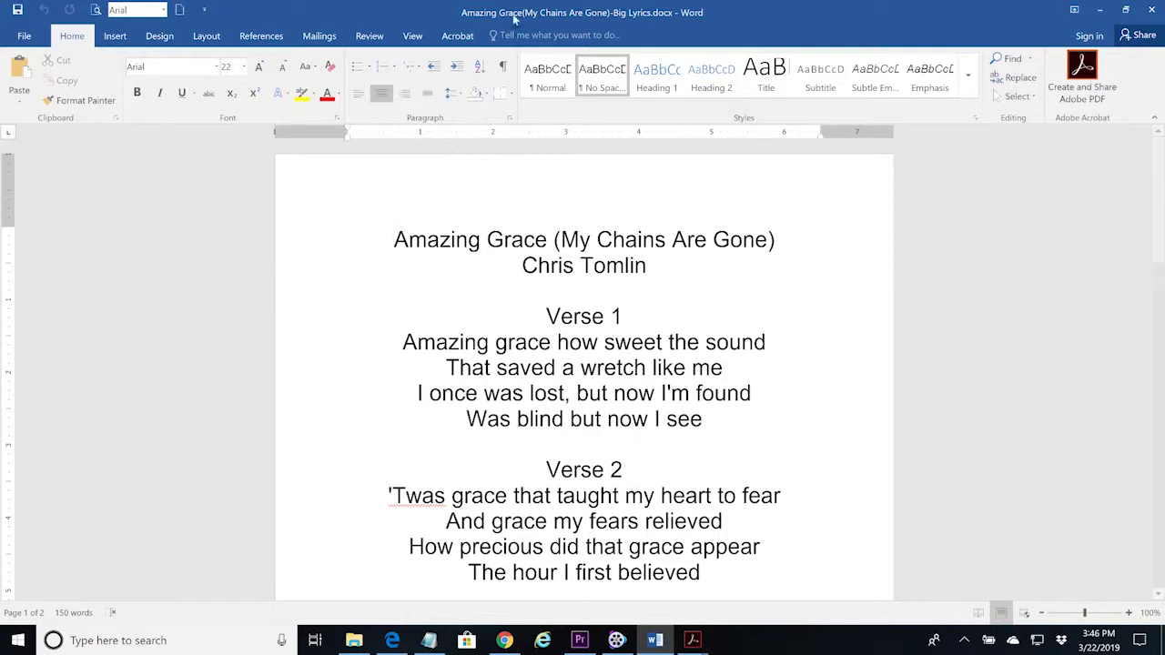
Step: Minimize the Word lyrics document and bring the Amazing Grace Big Lyrics PDF forward
{"action": "left_click", "coordinate": [1099, 9]}
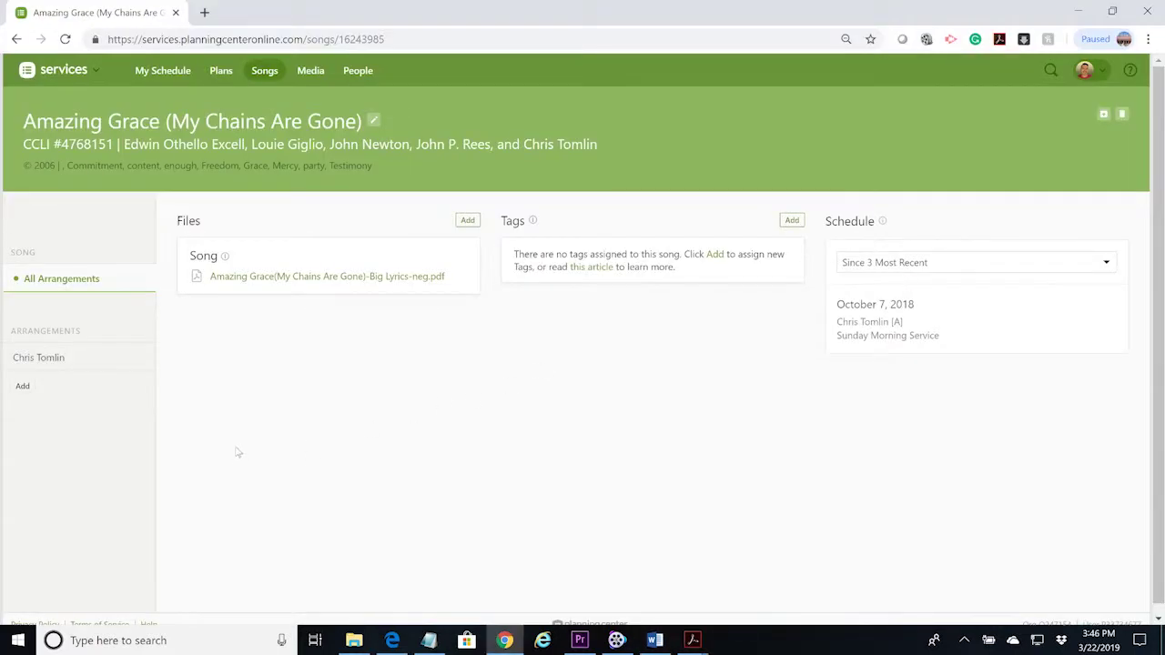
{"action": "mouse_move", "coordinate": [693, 640]}
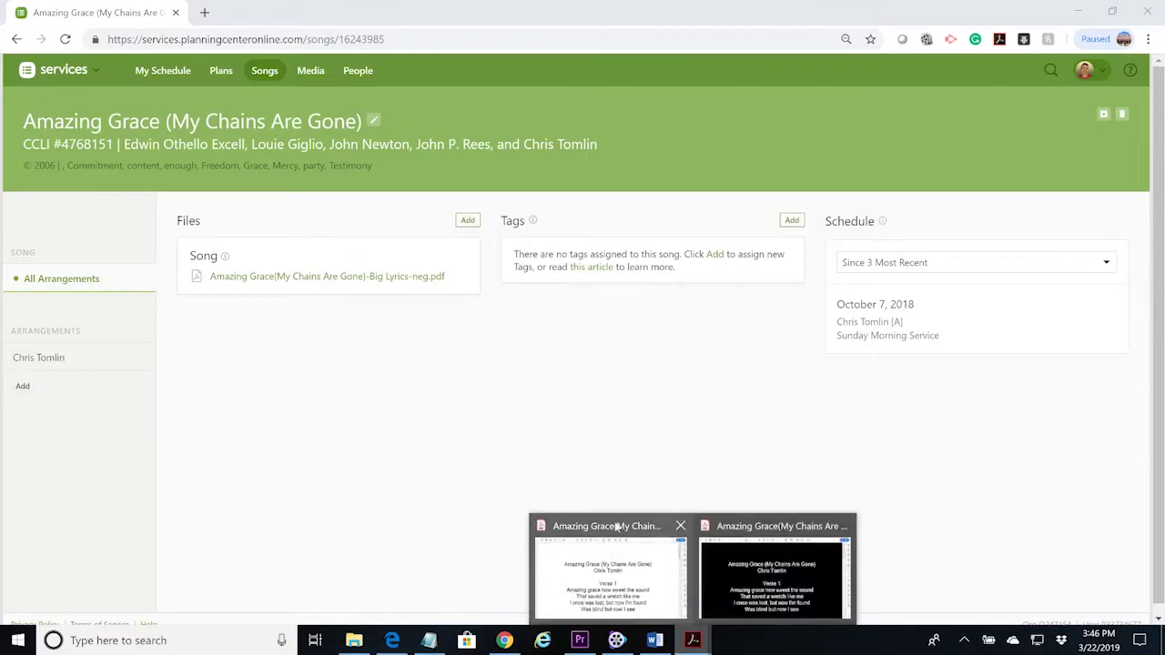
{"action": "left_click", "coordinate": [709, 603]}
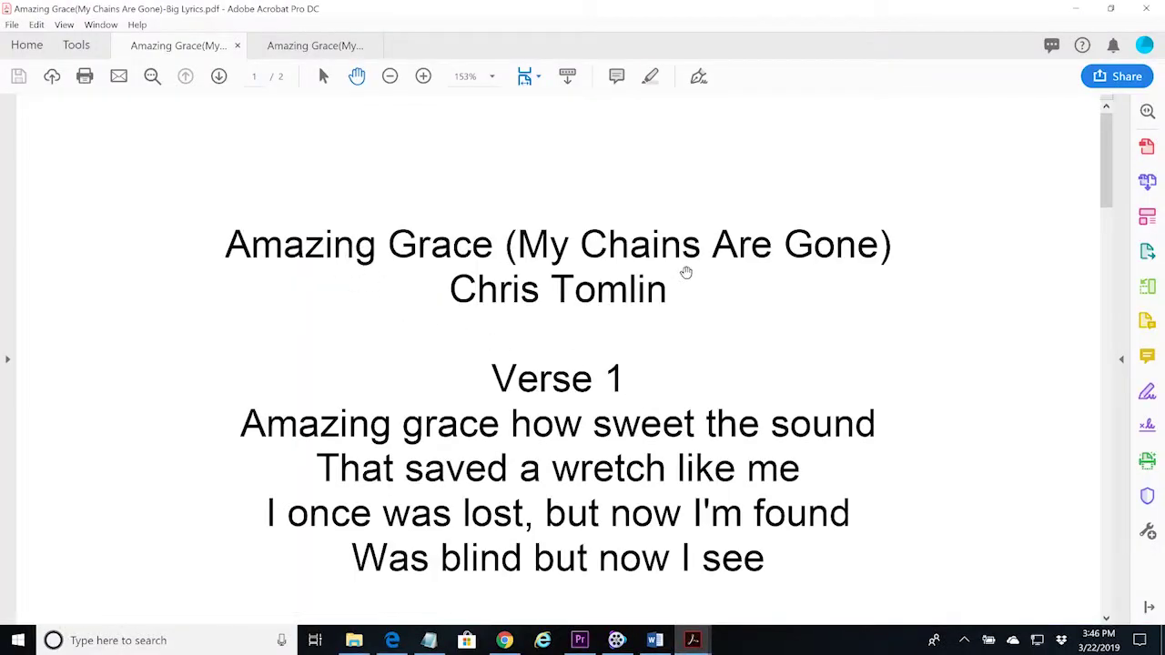
Step: Print the Amazing Grace PDF to the Adobe PDF printer and bring up Advanced settings
{"action": "left_click", "coordinate": [87, 76]}
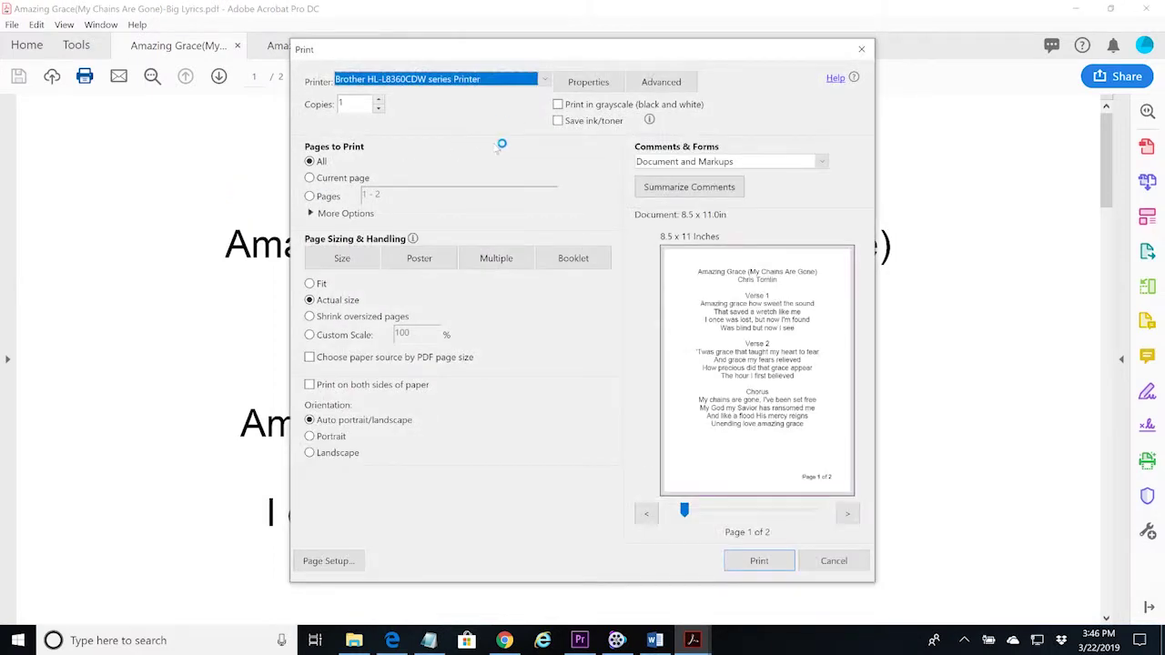
{"action": "left_click", "coordinate": [537, 80]}
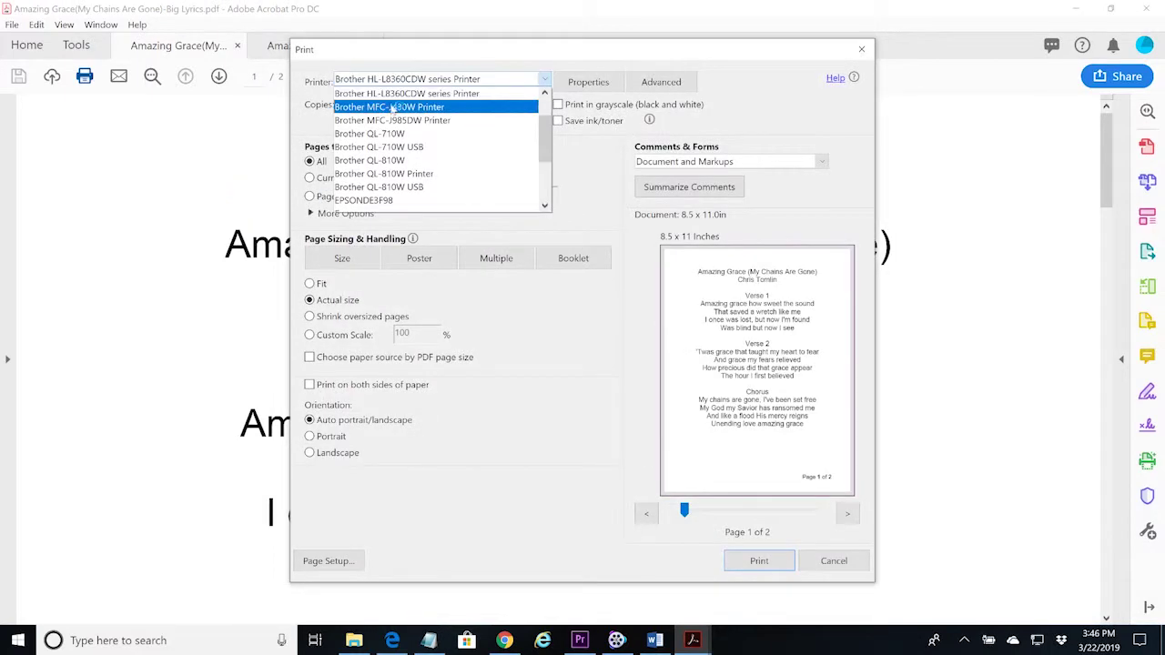
{"action": "scroll", "coordinate": [409, 137], "scroll_direction": "up", "scroll_amount": 1}
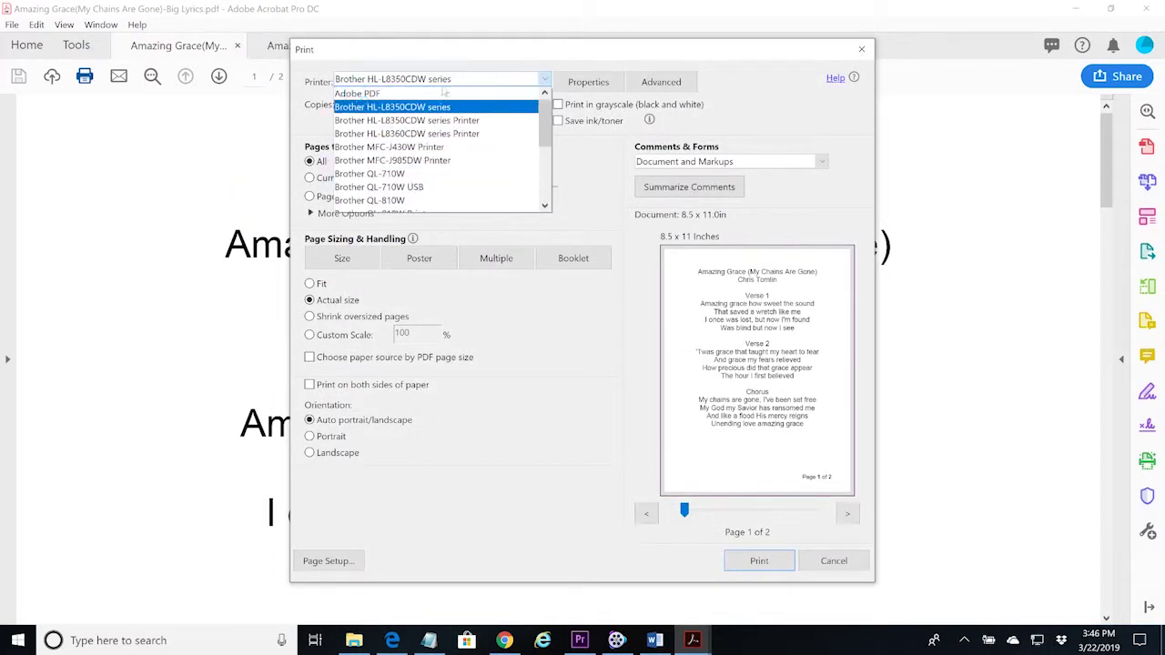
{"action": "left_click", "coordinate": [358, 106]}
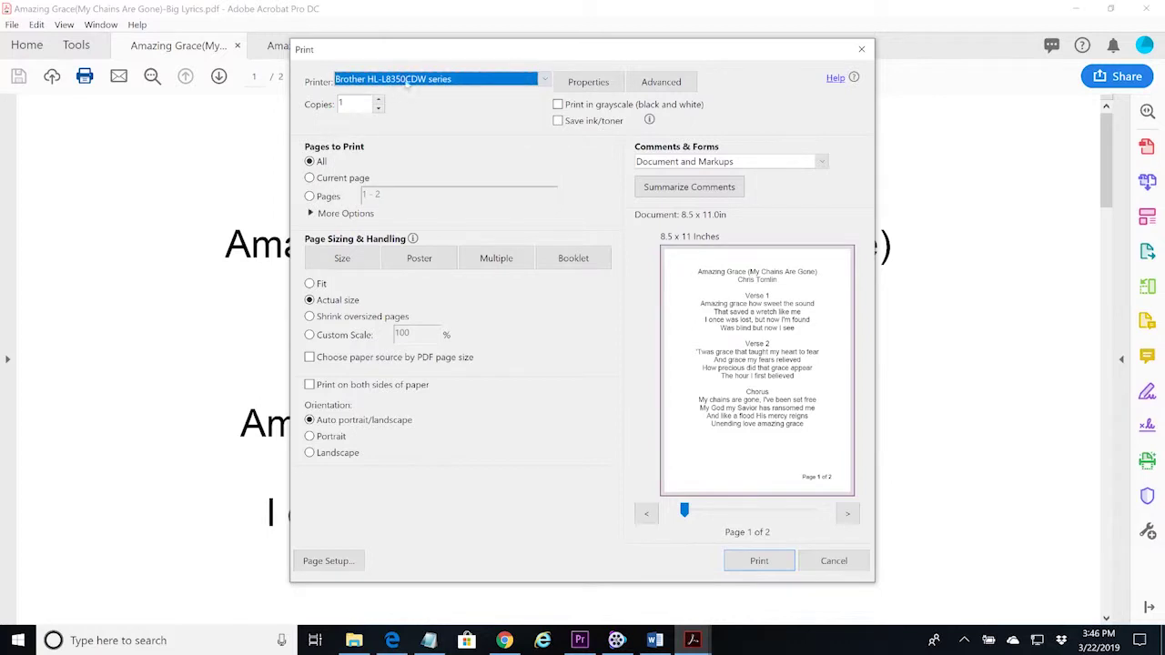
{"action": "left_click", "coordinate": [495, 79]}
{"action": "left_click", "coordinate": [358, 93]}
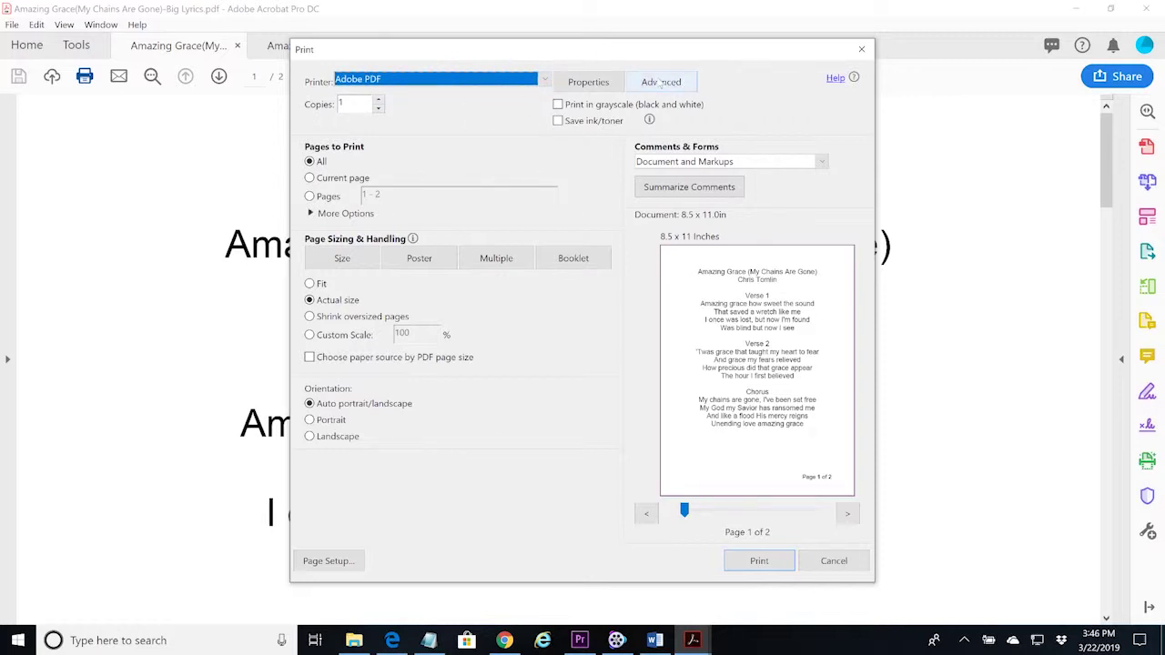
{"action": "left_click", "coordinate": [660, 82]}
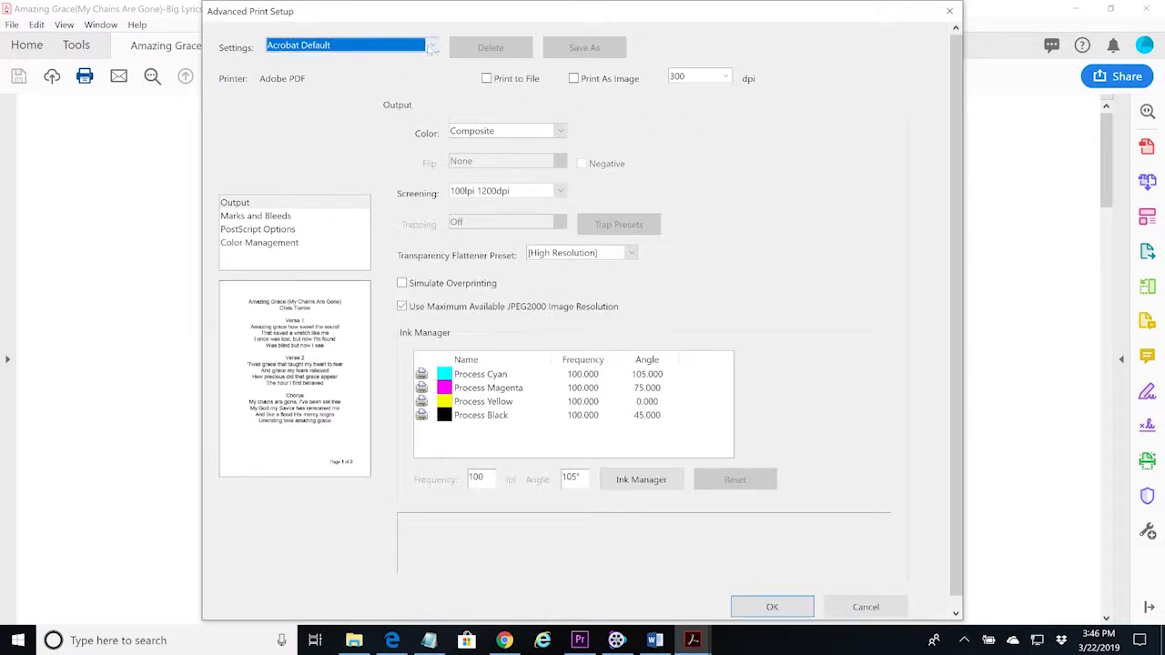
Step: Apply the saved Inverted PDF profile (negative, Composite Gray) and close Advanced Print Setup
{"action": "left_click", "coordinate": [430, 48]}
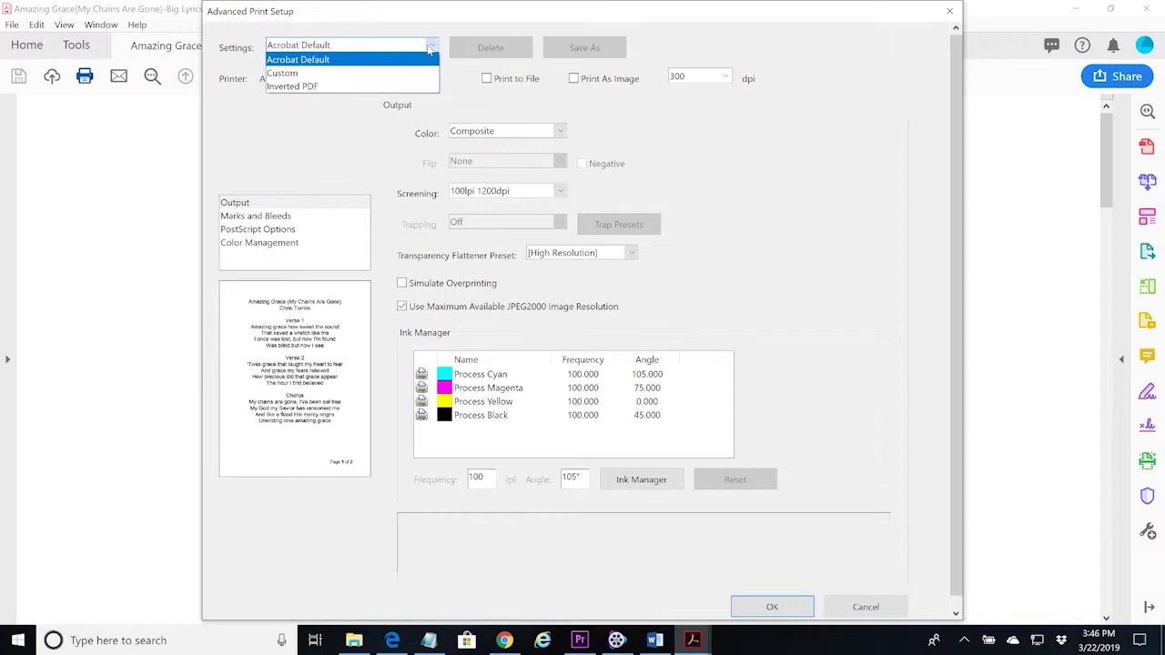
{"action": "left_click", "coordinate": [312, 89]}
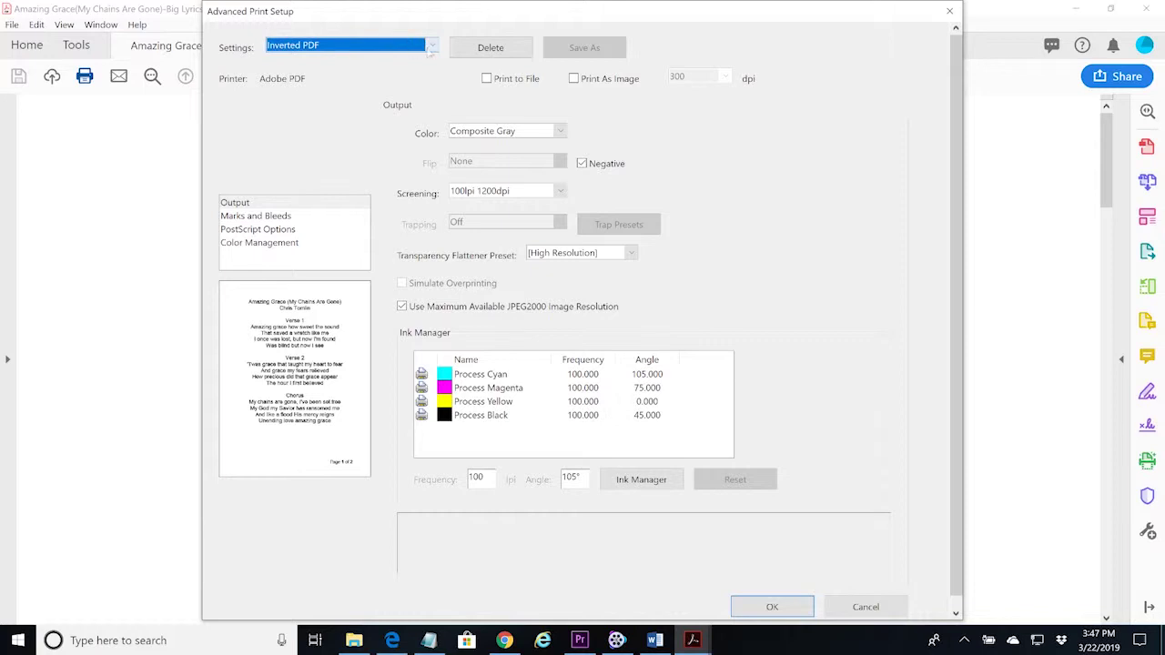
{"action": "left_click", "coordinate": [432, 46]}
{"action": "left_click", "coordinate": [433, 46]}
{"action": "left_click", "coordinate": [863, 610]}
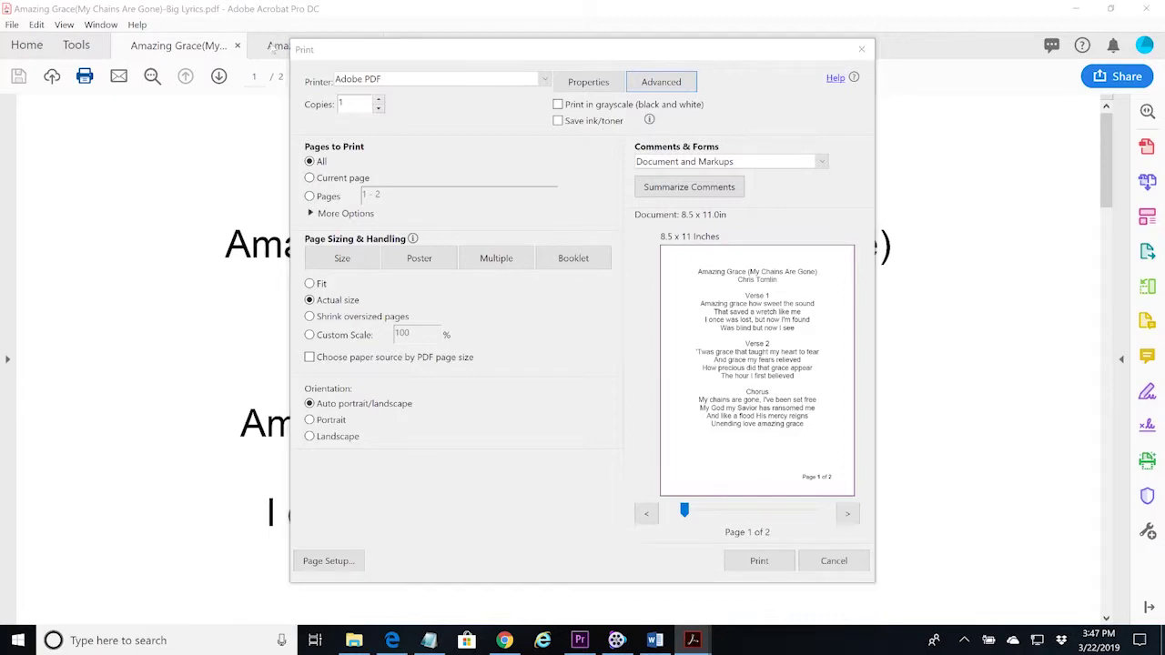
Step: Cancel printing, check the white-on-black Amazing Grace PDF tab, then switch to the browser
{"action": "left_click", "coordinate": [833, 561]}
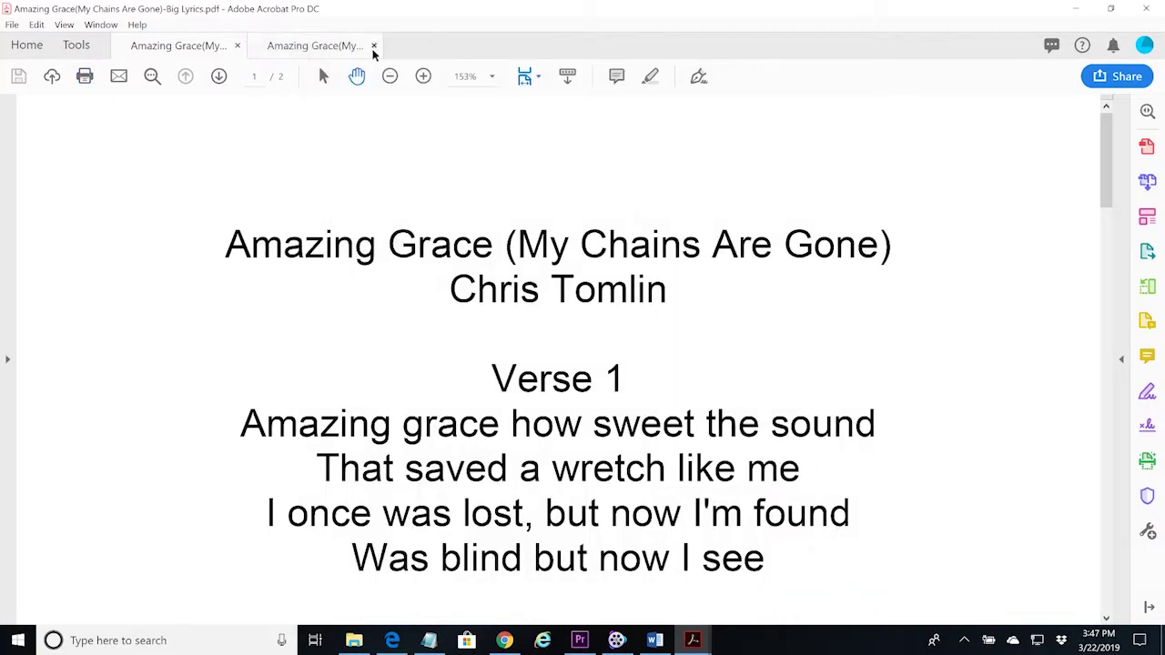
{"action": "left_click", "coordinate": [333, 46]}
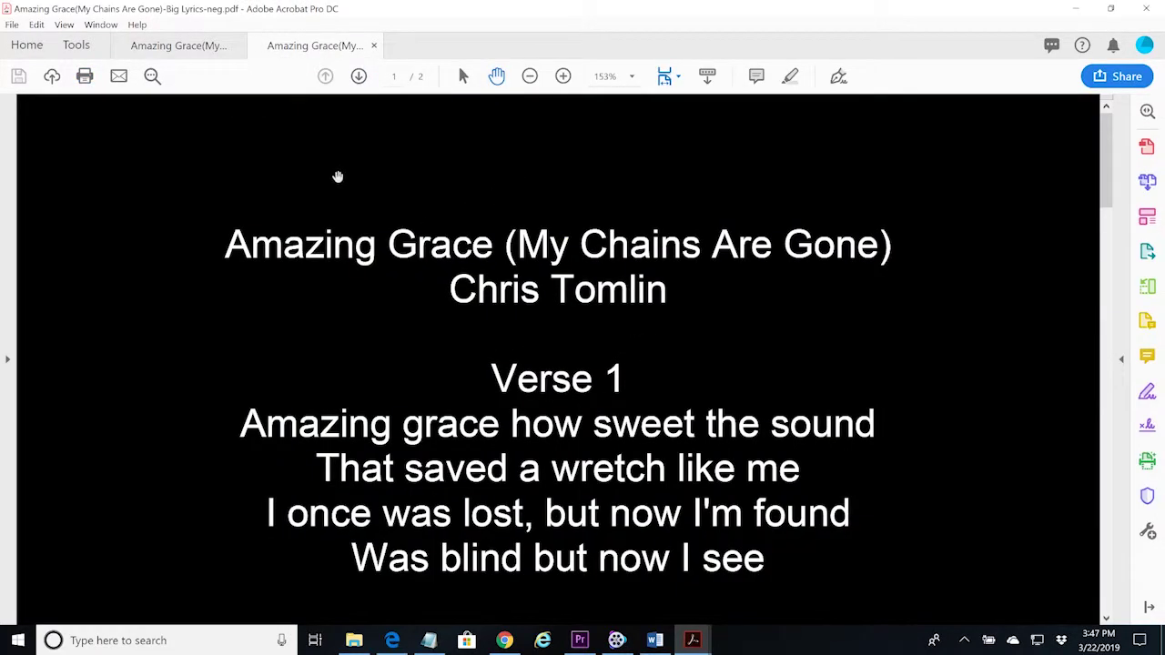
{"action": "scroll", "coordinate": [909, 354], "scroll_direction": "down", "scroll_amount": 1}
{"action": "scroll", "coordinate": [909, 354], "scroll_direction": "down", "scroll_amount": 1}
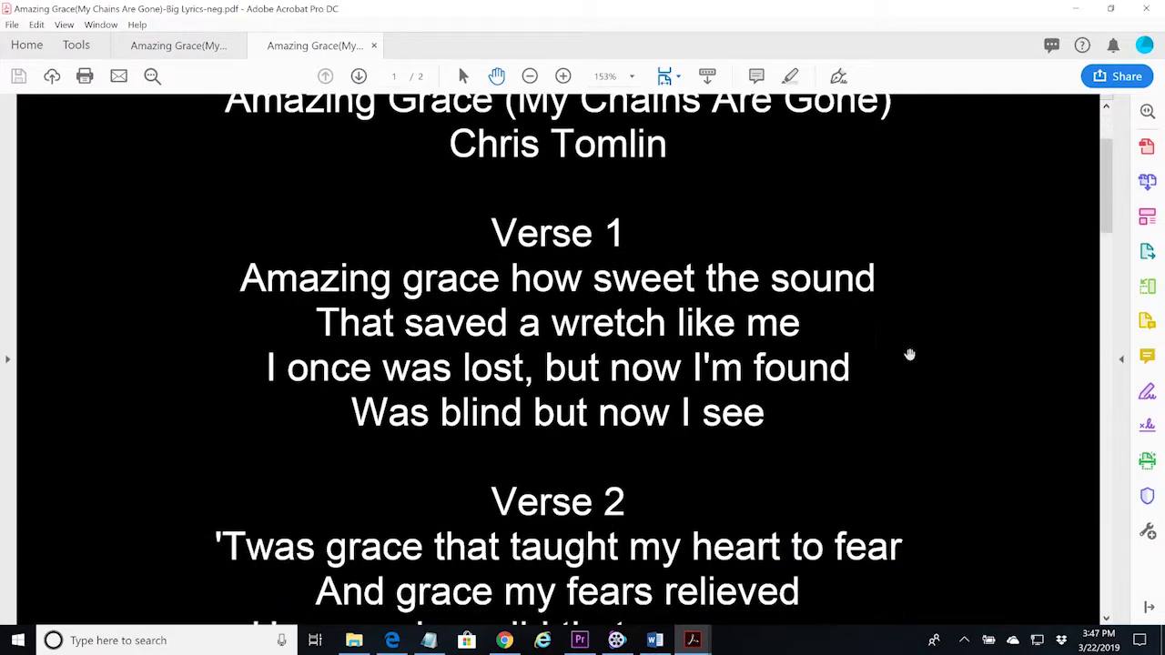
{"action": "scroll", "coordinate": [909, 354], "scroll_direction": "down", "scroll_amount": 1}
{"action": "scroll", "coordinate": [909, 354], "scroll_direction": "up", "scroll_amount": 1}
{"action": "scroll", "coordinate": [909, 354], "scroll_direction": "up", "scroll_amount": 2}
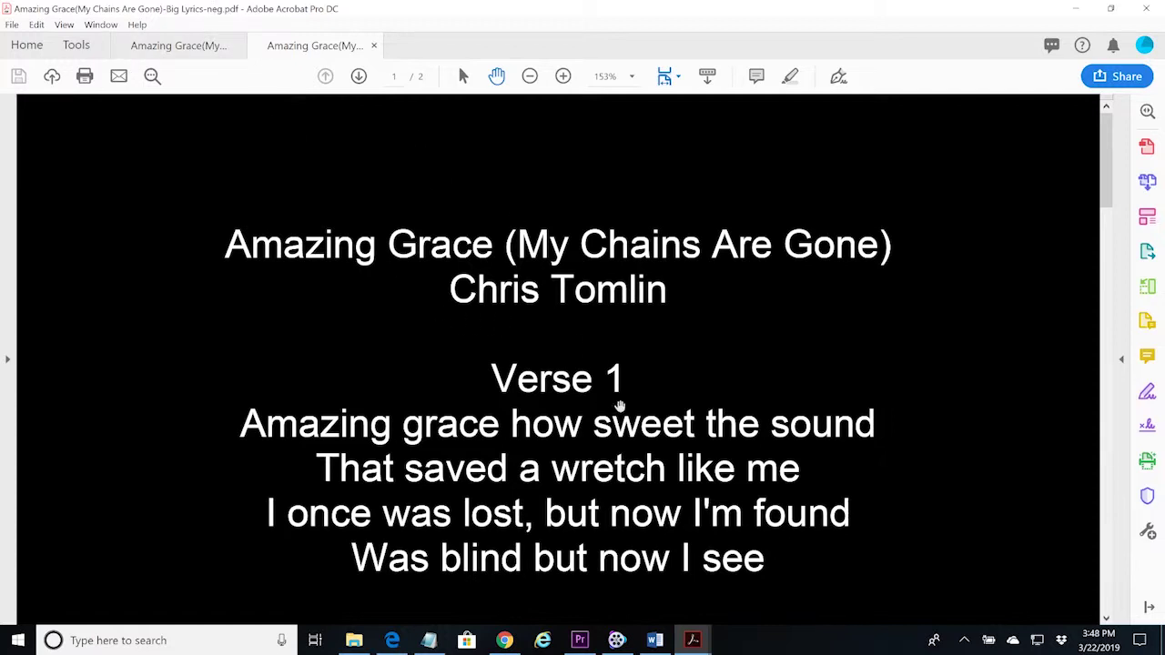
{"action": "scroll", "coordinate": [728, 415], "scroll_direction": "down", "scroll_amount": 1}
{"action": "scroll", "coordinate": [733, 410], "scroll_direction": "down", "scroll_amount": 1}
{"action": "scroll", "coordinate": [819, 416], "scroll_direction": "up", "scroll_amount": 2}
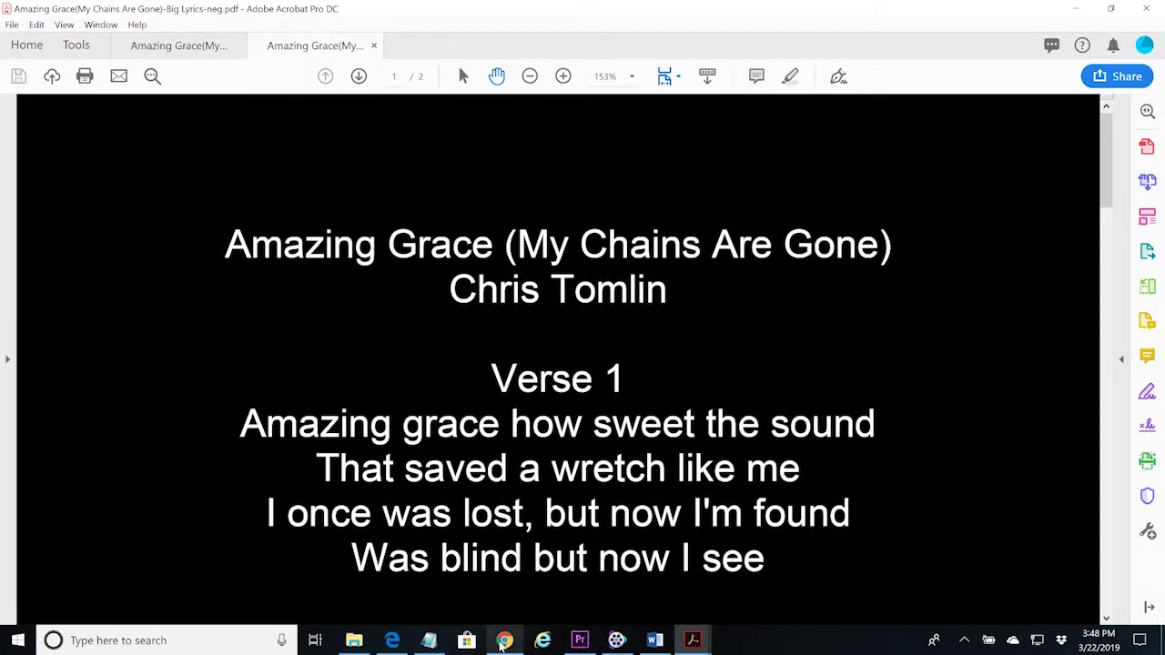
{"action": "left_click", "coordinate": [504, 639]}
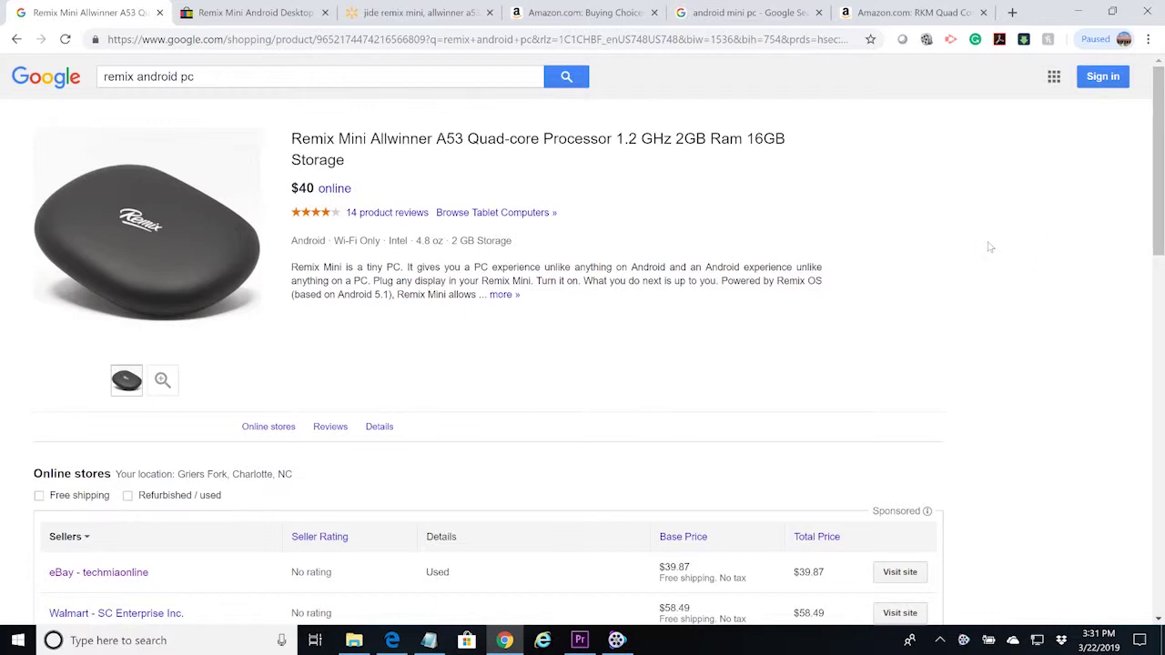
{"action": "scroll", "coordinate": [1016, 239], "scroll_direction": "down", "scroll_amount": 2}
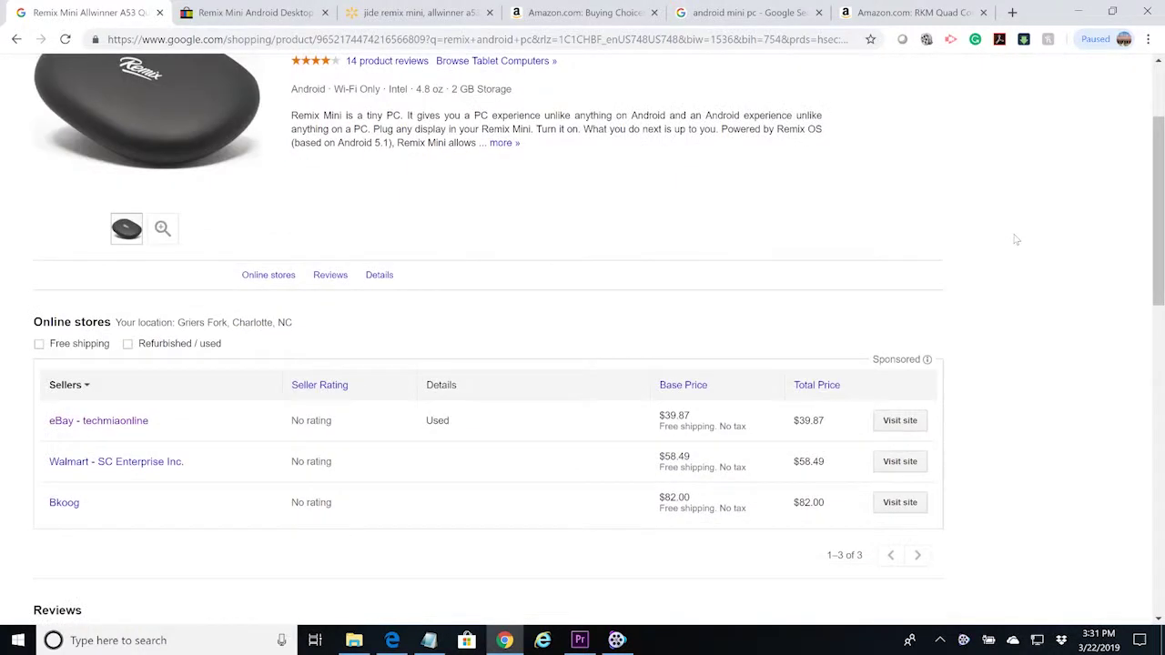
{"action": "scroll", "coordinate": [1017, 240], "scroll_direction": "up", "scroll_amount": 1}
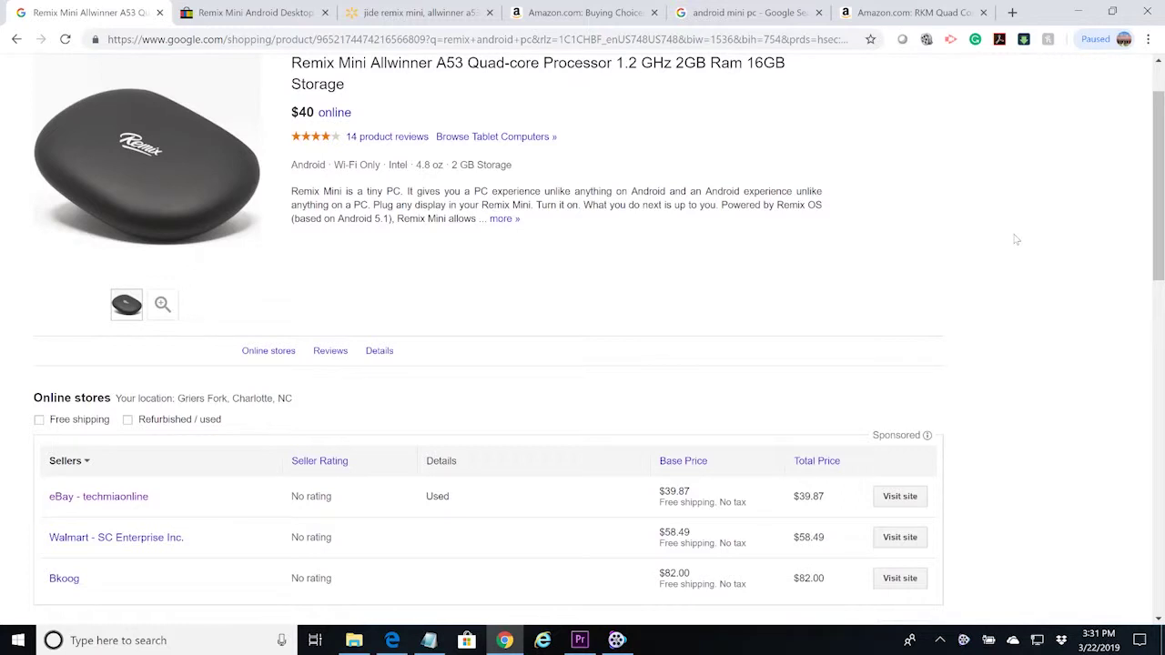
{"action": "scroll", "coordinate": [1017, 239], "scroll_direction": "down", "scroll_amount": 1}
{"action": "scroll", "coordinate": [1016, 240], "scroll_direction": "up", "scroll_amount": 1}
Step: View the Walmart Jide Remix Mini listing at $58.49, then the Amazon RKM mini PC page
{"action": "left_click", "coordinate": [417, 14]}
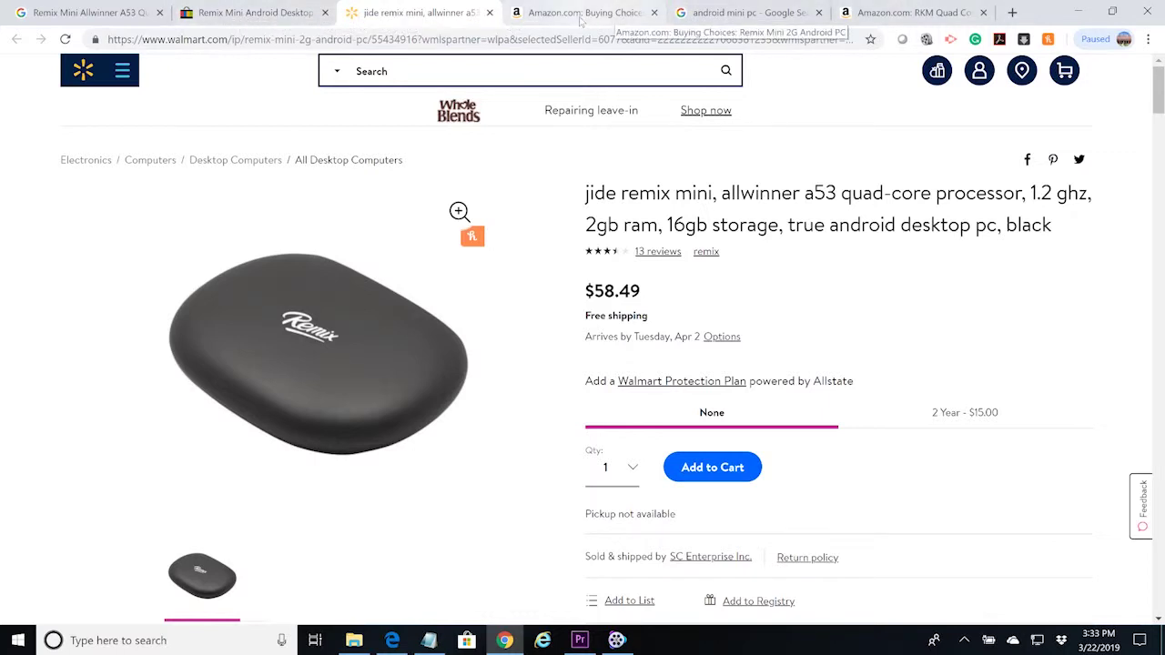
{"action": "left_click", "coordinate": [883, 20]}
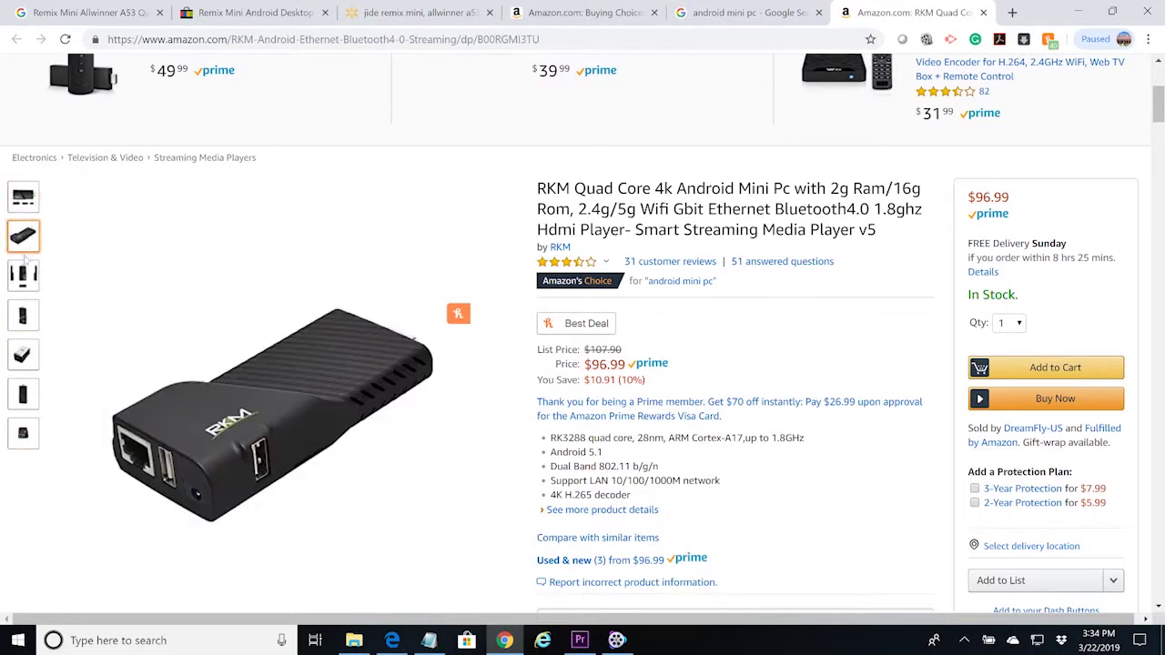
{"action": "mouse_move", "coordinate": [23, 275]}
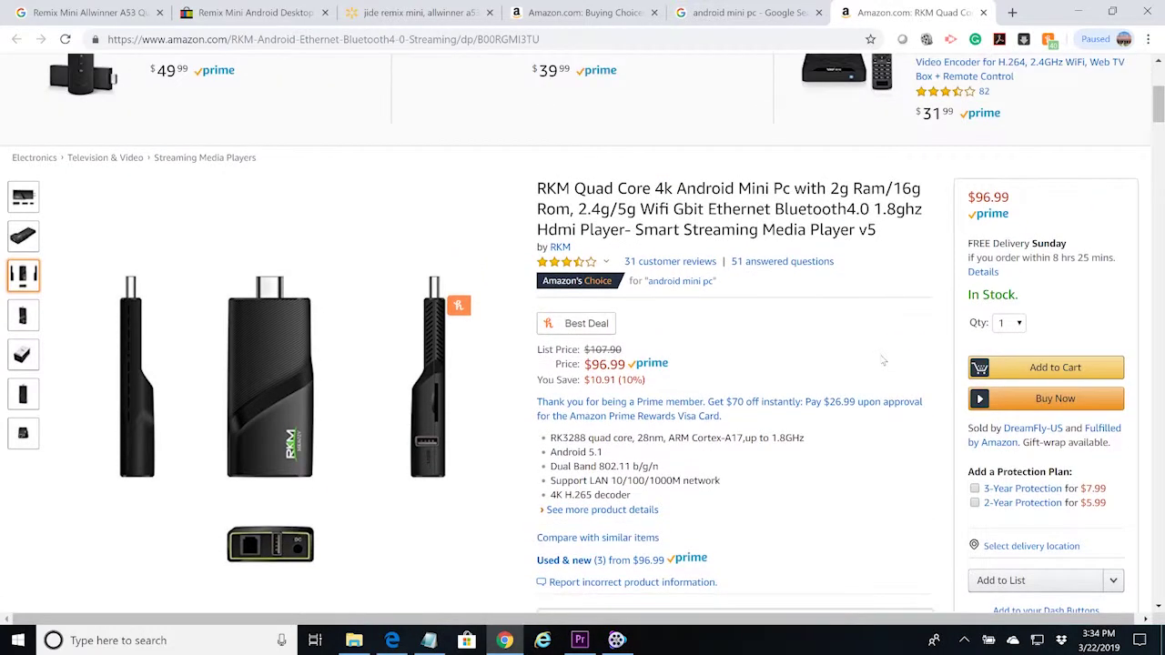
{"action": "scroll", "coordinate": [883, 362], "scroll_direction": "down", "scroll_amount": 2}
{"action": "scroll", "coordinate": [883, 361], "scroll_direction": "up", "scroll_amount": 2}
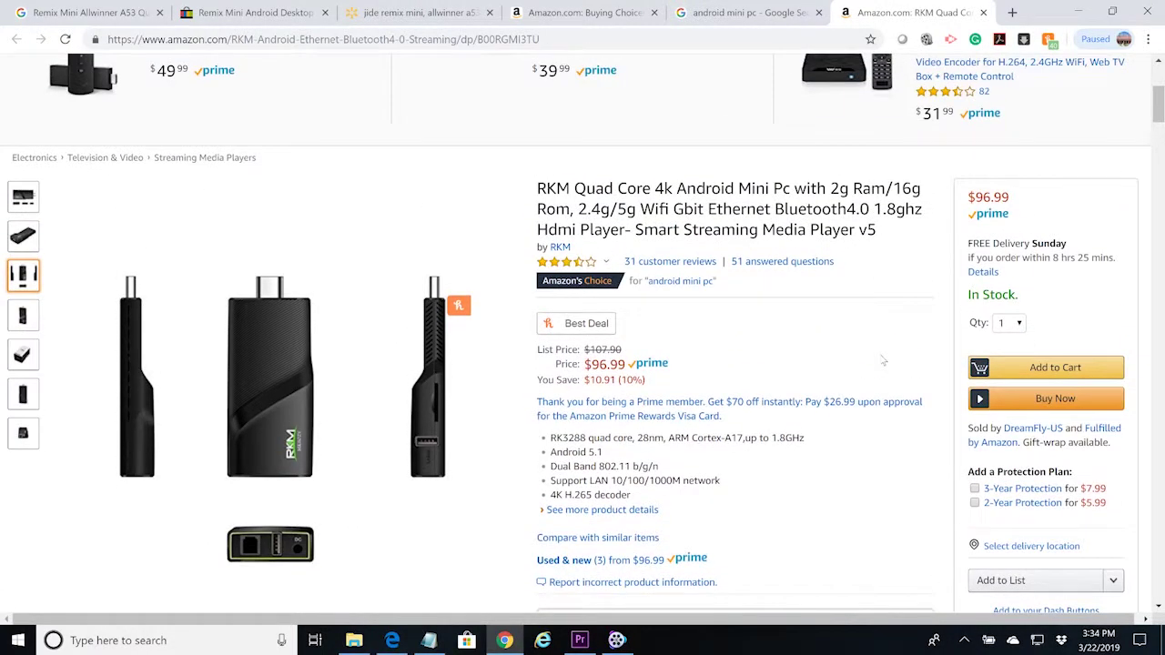